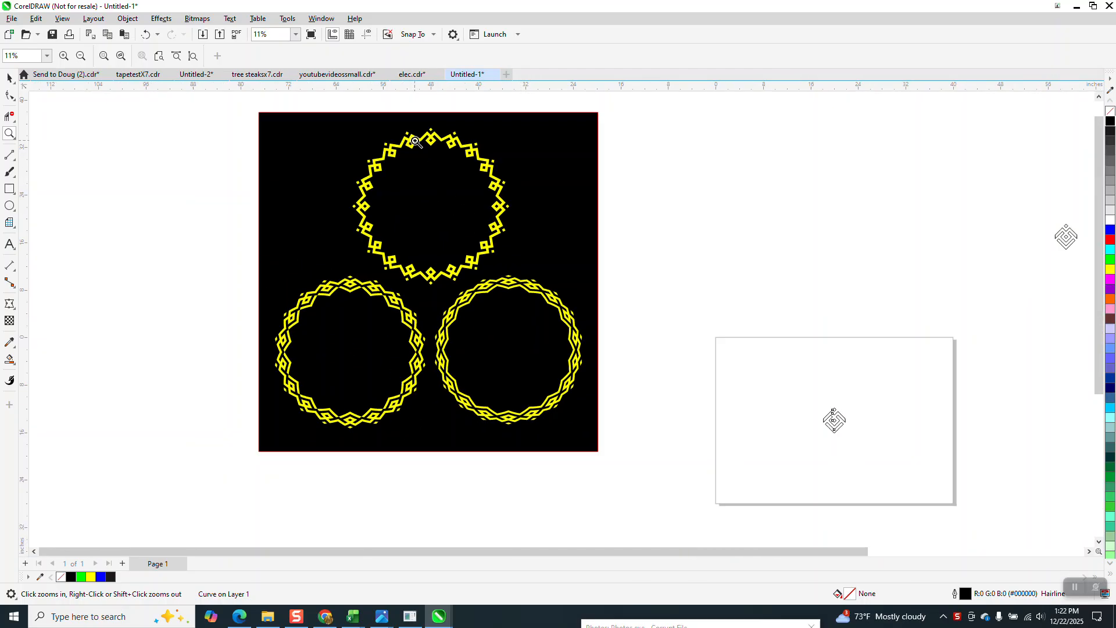
Examine how the repeated motifs join around the yellow ring patterns on the black square.
{"action": "left_click_drag", "start_coordinate": [387, 110], "coordinate": [491, 178]}
{"action": "scroll", "coordinate": [504, 225], "scroll_direction": "down", "scroll_amount": 4}
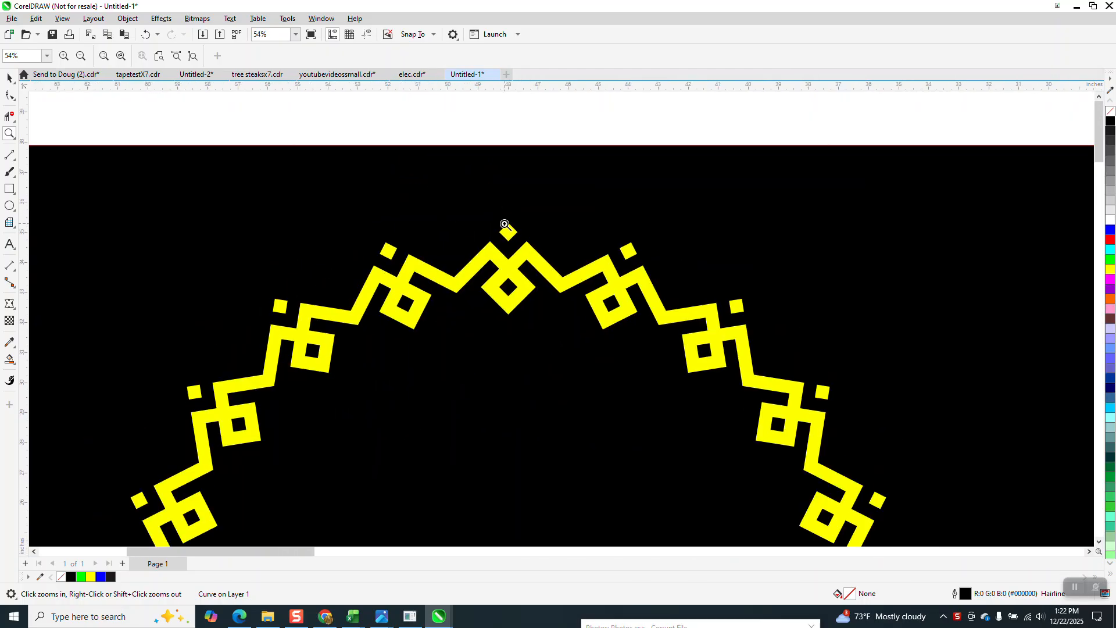
{"action": "scroll", "coordinate": [496, 225], "scroll_direction": "down", "scroll_amount": 1}
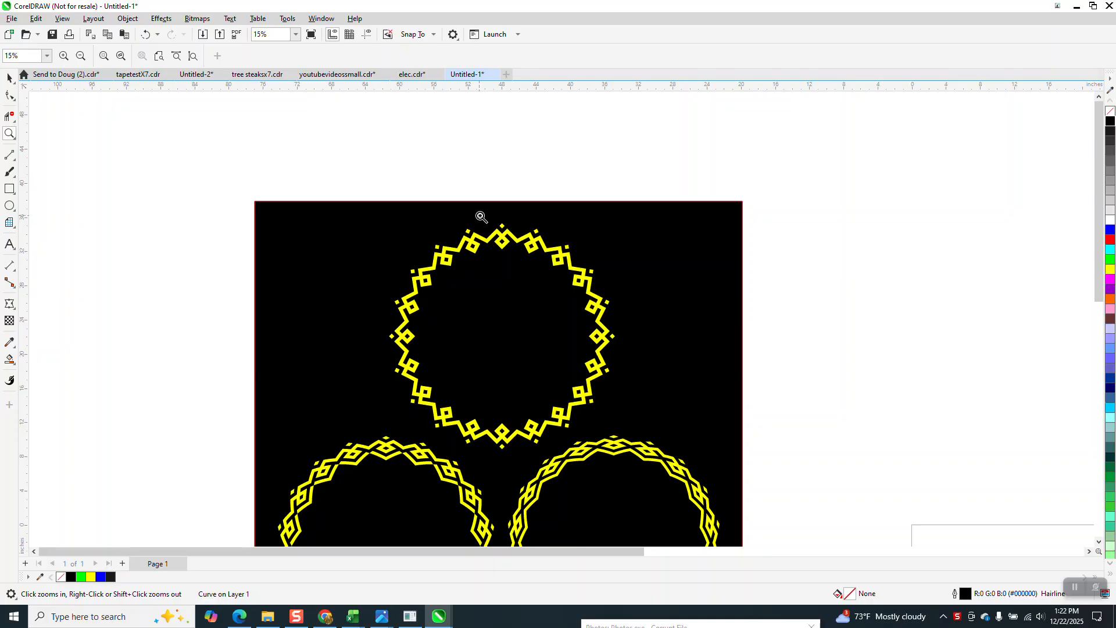
{"action": "left_click_drag", "start_coordinate": [464, 221], "coordinate": [527, 267]}
{"action": "scroll", "coordinate": [528, 267], "scroll_direction": "down", "scroll_amount": 4}
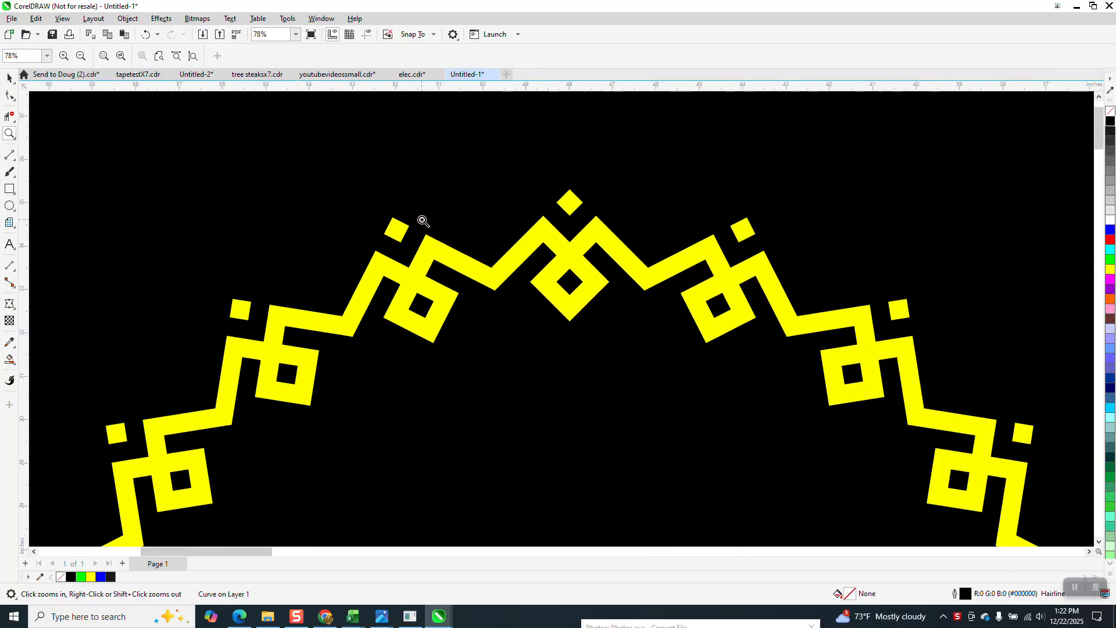
{"action": "scroll", "coordinate": [272, 217], "scroll_direction": "down", "scroll_amount": 6}
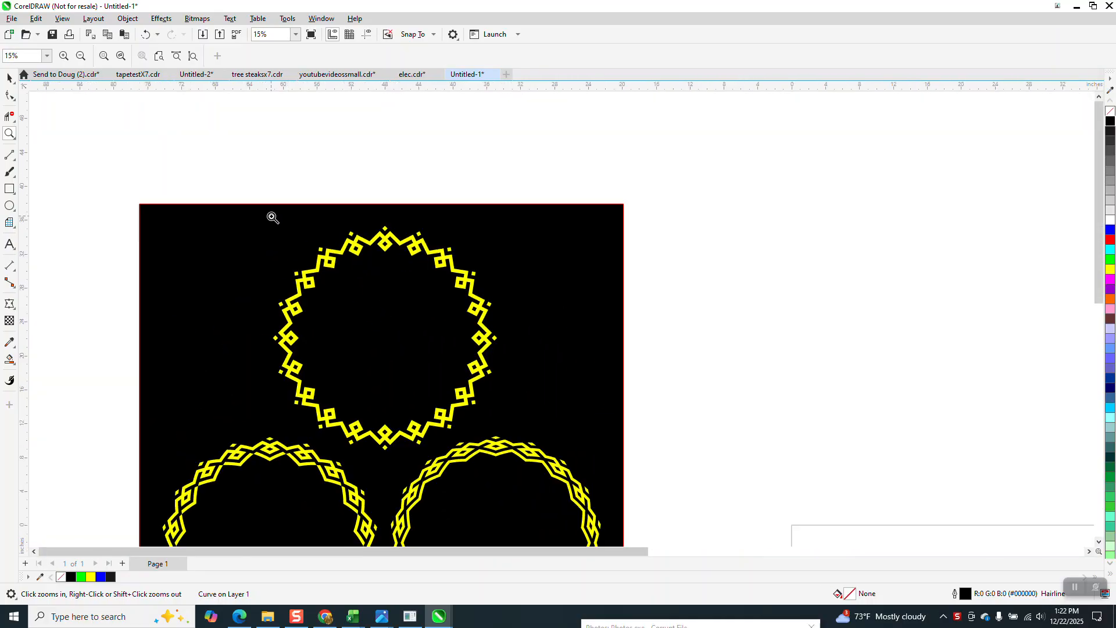
{"action": "left_click_drag", "start_coordinate": [552, 388], "coordinate": [588, 413]}
Move the motif on the page straight up from the page centre to about Y -3.79 in.
{"action": "scroll", "coordinate": [523, 343], "scroll_direction": "down", "scroll_amount": 1}
{"action": "scroll", "coordinate": [368, 297], "scroll_direction": "down", "scroll_amount": 2}
{"action": "scroll", "coordinate": [368, 297], "scroll_direction": "down", "scroll_amount": 3}
{"action": "left_click", "coordinate": [9, 77]}
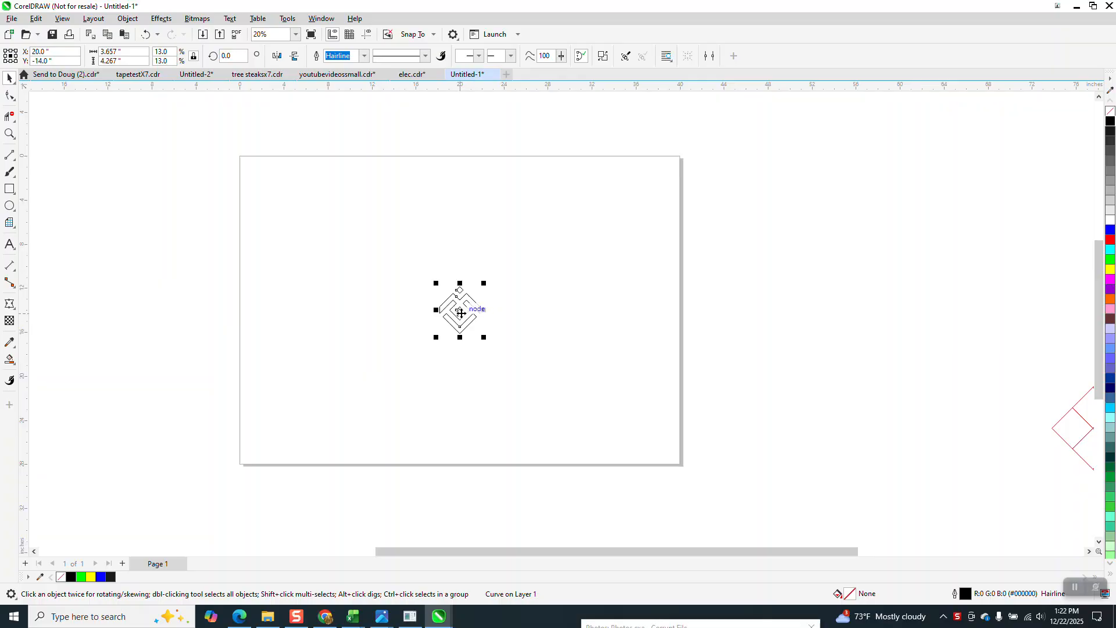
{"action": "left_click_drag", "start_coordinate": [460, 312], "coordinate": [457, 200]}
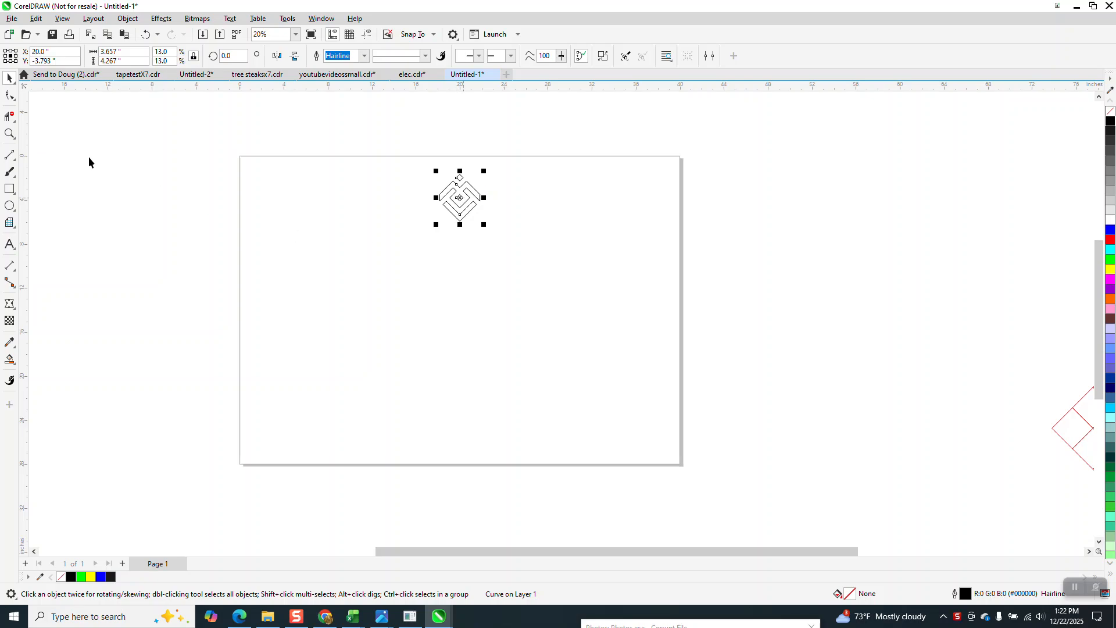
Create a copy of the motif rotated 18° counterclockwise about the page centre.
{"action": "left_click", "coordinate": [10, 133]}
{"action": "left_click_drag", "start_coordinate": [398, 142], "coordinate": [605, 308]}
{"action": "left_click", "coordinate": [9, 78]}
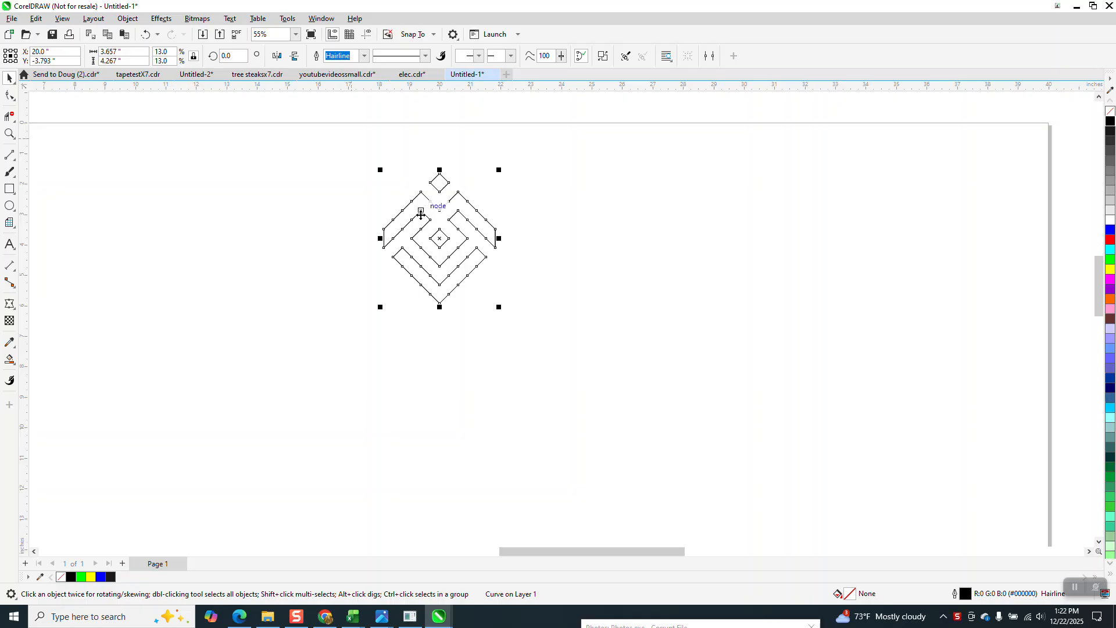
{"action": "left_click", "coordinate": [496, 178]}
{"action": "left_click_drag", "start_coordinate": [502, 171], "coordinate": [374, 172]}
{"action": "left_click", "coordinate": [239, 59]}
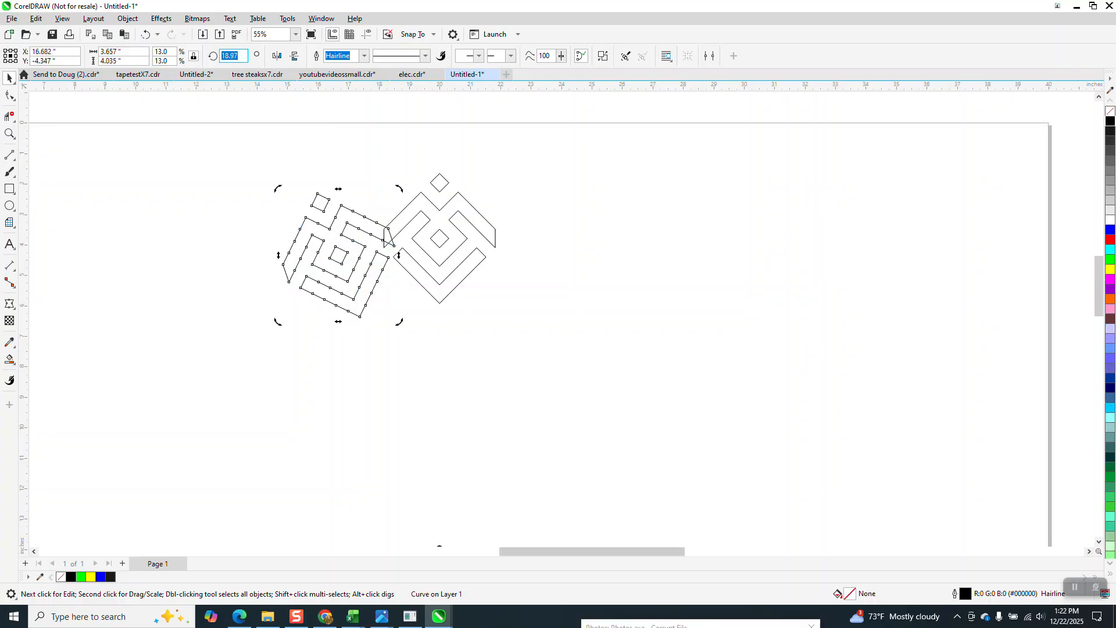
{"action": "type", "text": "18"}
{"action": "key", "text": "Return"}
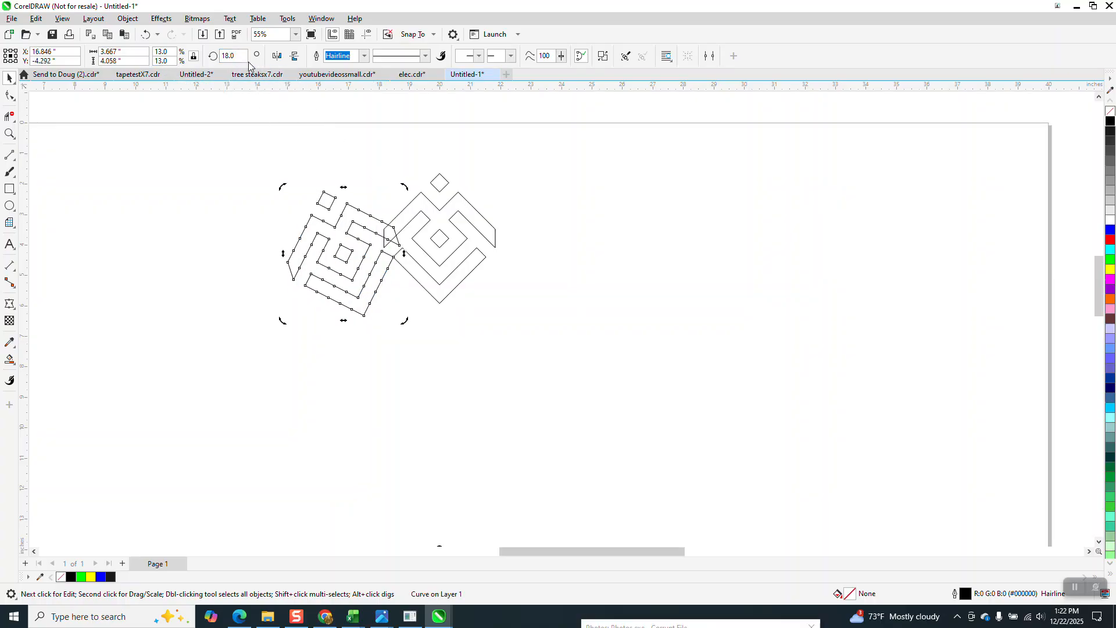
Create another copy of the upright motif rotated -18° about the page centre.
{"action": "left_click", "coordinate": [10, 134]}
{"action": "left_click_drag", "start_coordinate": [357, 203], "coordinate": [447, 298]}
{"action": "scroll", "coordinate": [347, 266], "scroll_direction": "down", "scroll_amount": 3}
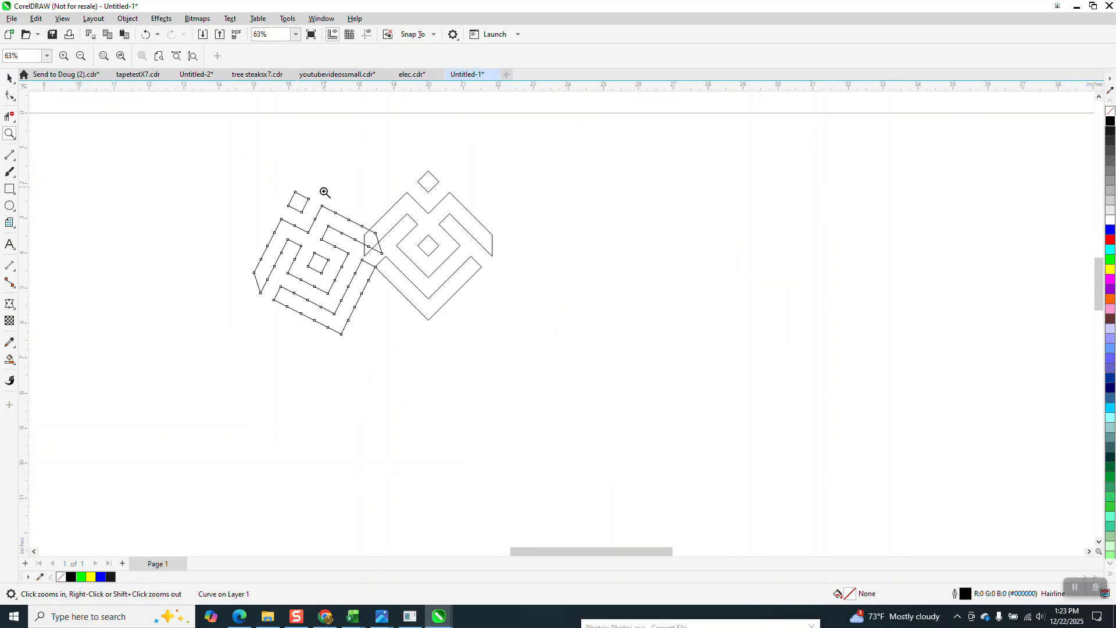
{"action": "scroll", "coordinate": [338, 391], "scroll_direction": "down", "scroll_amount": 1}
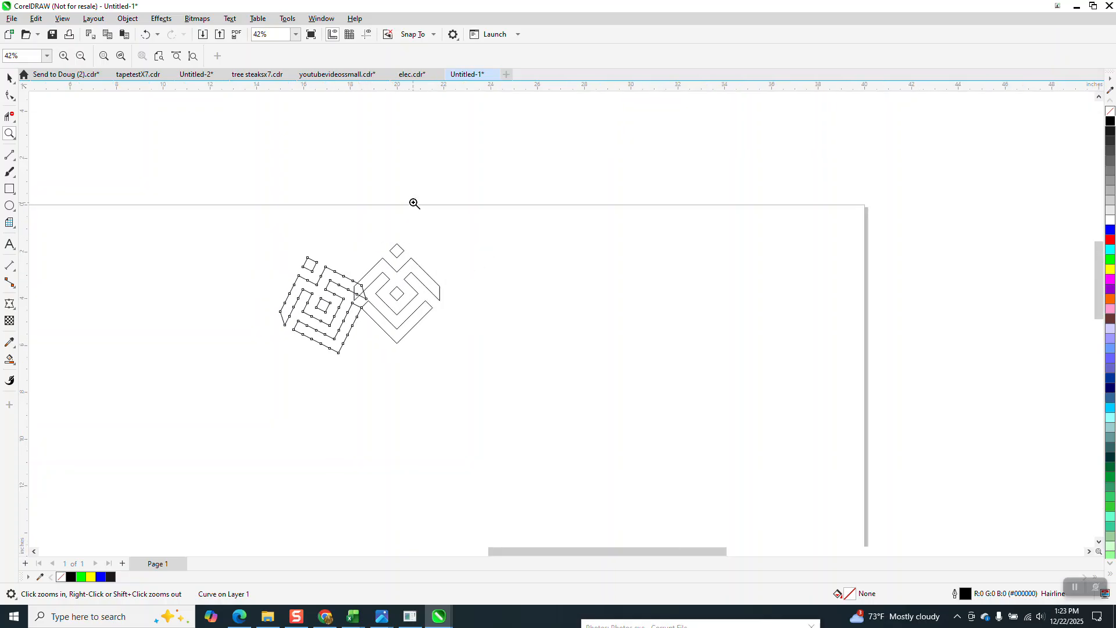
{"action": "left_click", "coordinate": [11, 78]}
{"action": "left_click", "coordinate": [419, 280]}
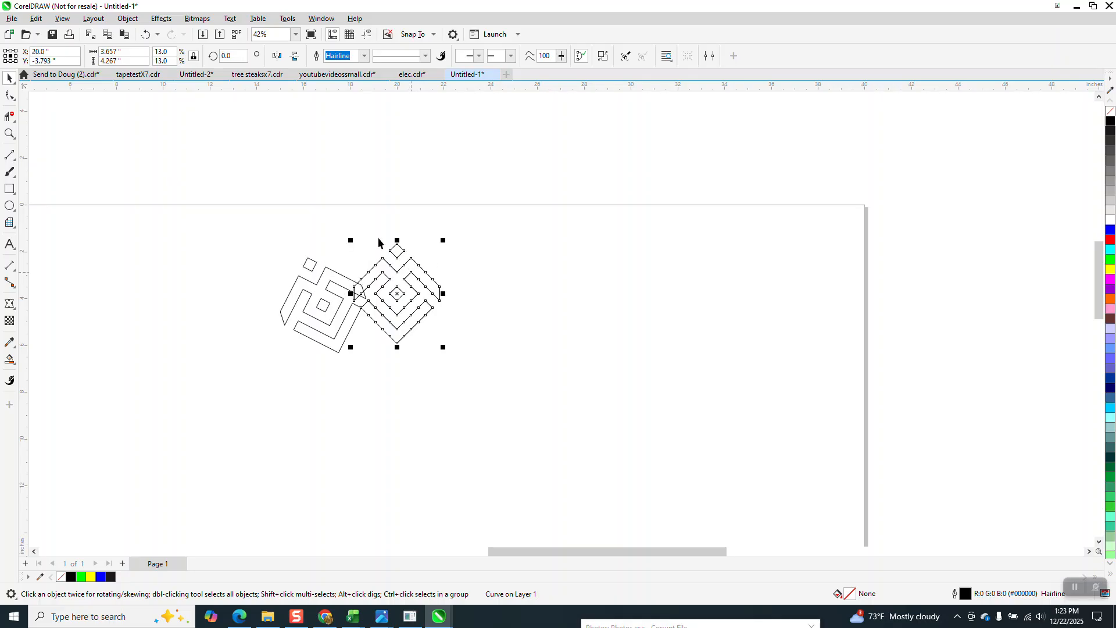
{"action": "left_click", "coordinate": [224, 57]}
{"action": "type", "text": "-"}
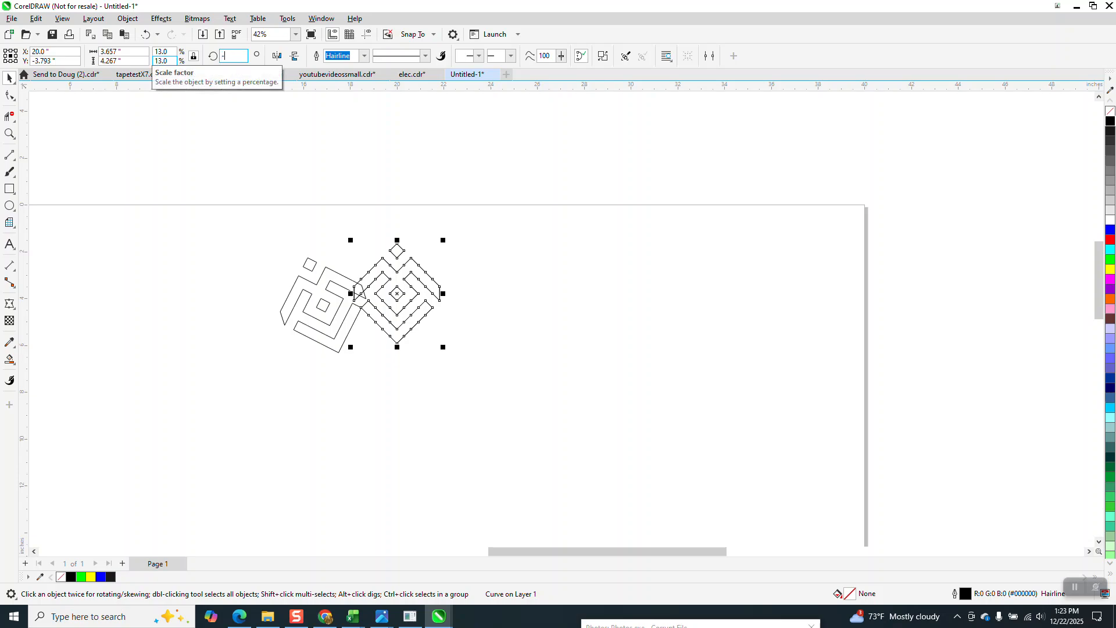
{"action": "type", "text": "18"}
{"action": "key", "text": "Return"}
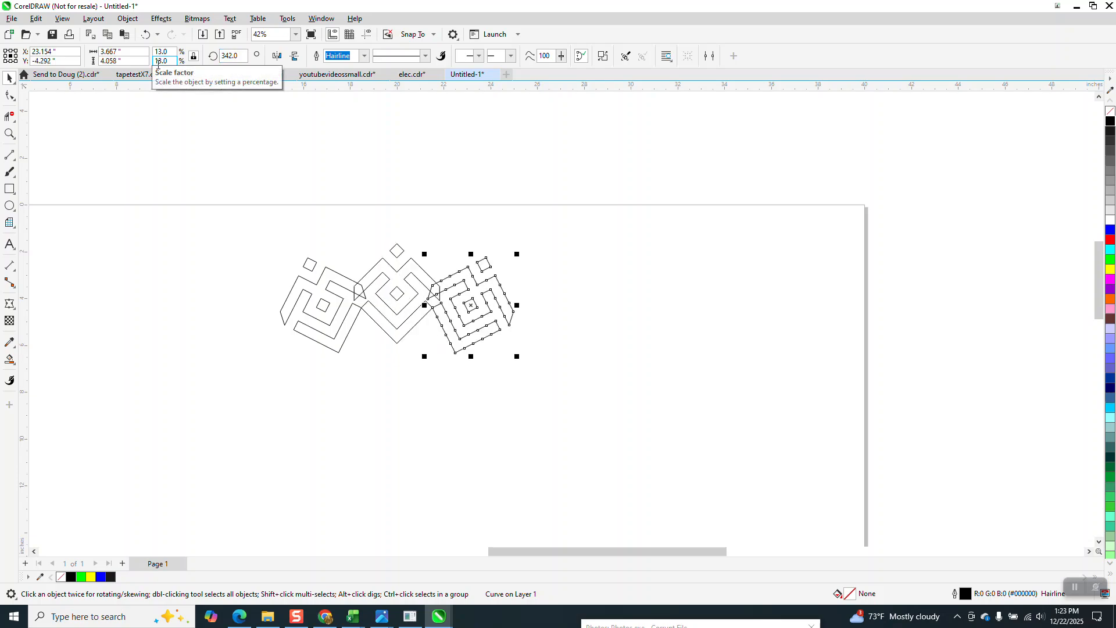
Examine how the rotated copies overlap and touch the corners of the upright motif.
{"action": "left_click", "coordinate": [10, 134]}
{"action": "left_click_drag", "start_coordinate": [343, 284], "coordinate": [360, 316]}
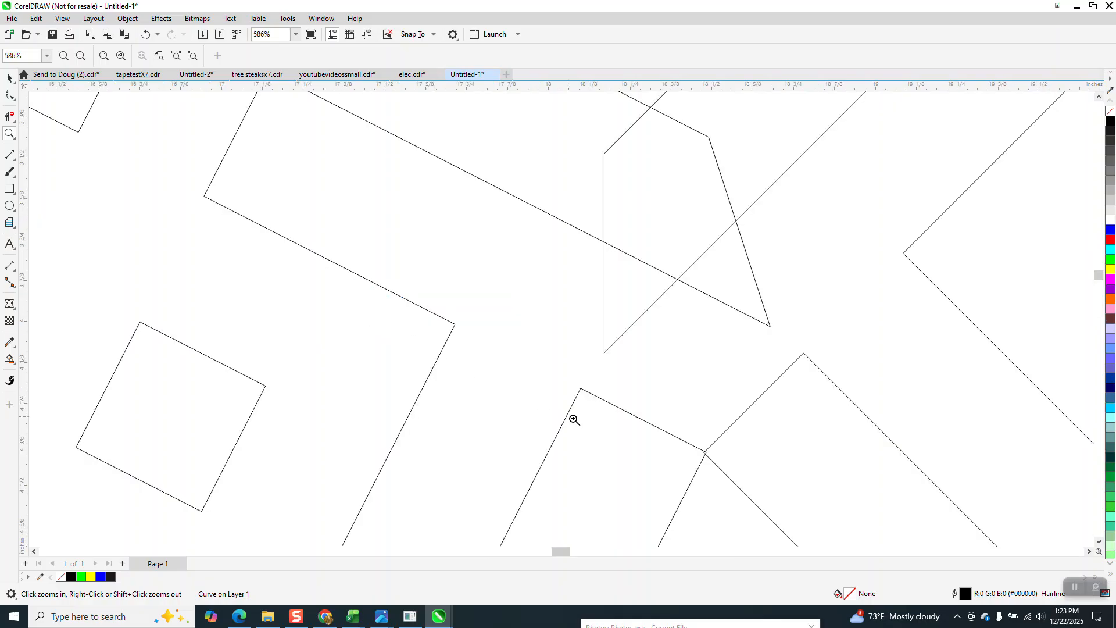
{"action": "scroll", "coordinate": [692, 449], "scroll_direction": "down", "scroll_amount": 4}
{"action": "scroll", "coordinate": [686, 445], "scroll_direction": "down", "scroll_amount": 2}
{"action": "scroll", "coordinate": [705, 469], "scroll_direction": "up", "scroll_amount": 8}
{"action": "scroll", "coordinate": [505, 371], "scroll_direction": "down", "scroll_amount": 1}
{"action": "scroll", "coordinate": [437, 327], "scroll_direction": "down", "scroll_amount": 5}
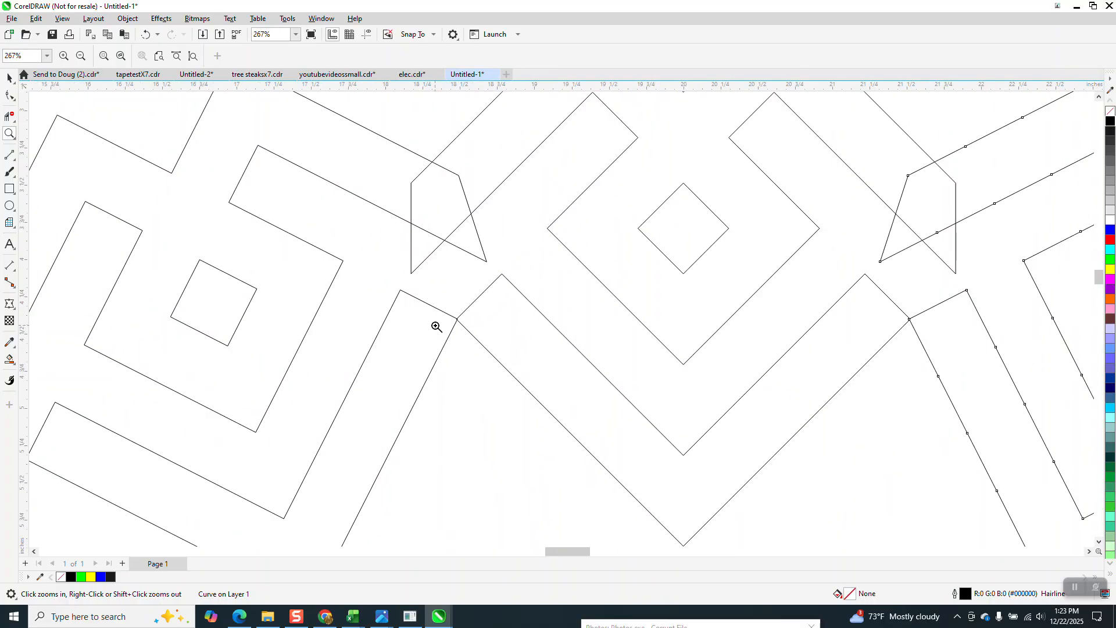
{"action": "scroll", "coordinate": [437, 327], "scroll_direction": "down", "scroll_amount": 3}
Undo both rotated copies of the motif, leaving only the upright one.
{"action": "left_click", "coordinate": [146, 35]}
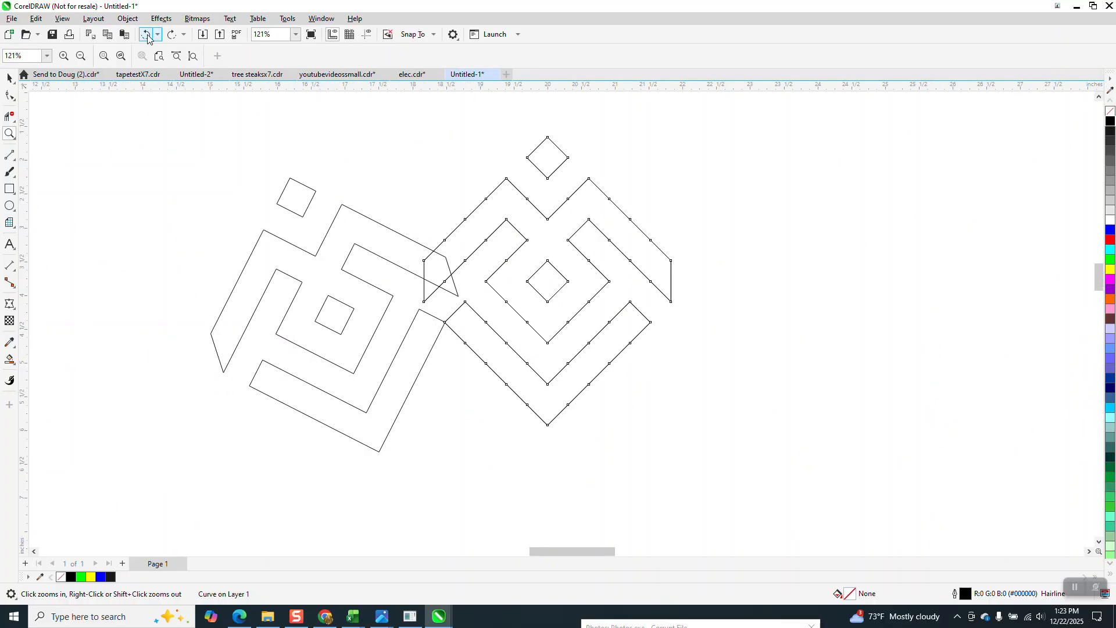
{"action": "left_click", "coordinate": [148, 37]}
{"action": "left_click", "coordinate": [148, 37]}
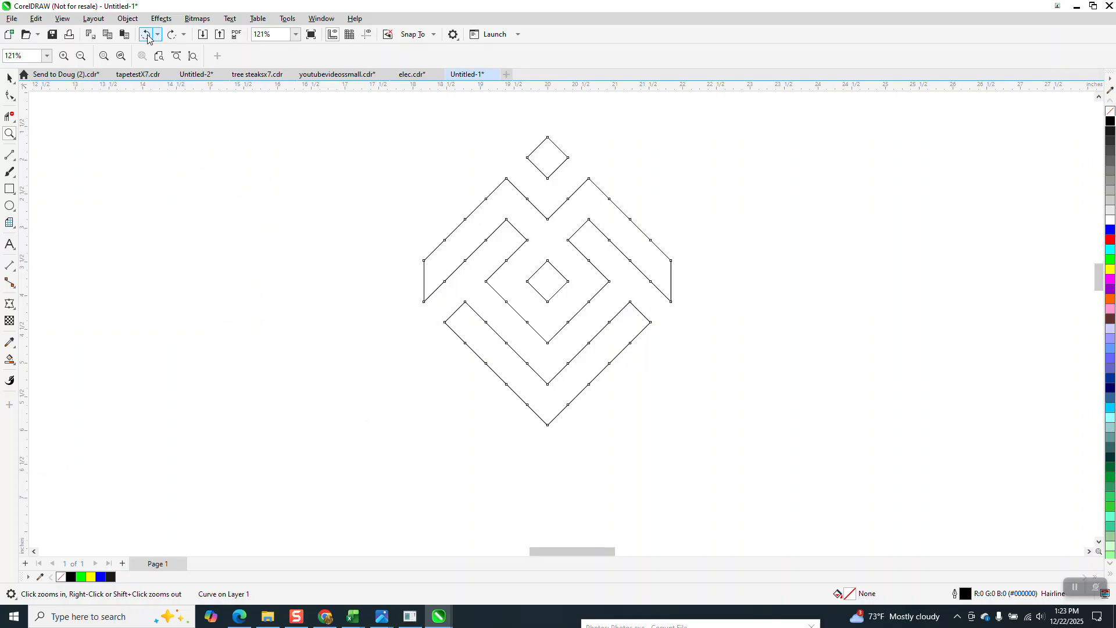
Place a copy of the motif straight above the original at about Y -2.73 in and delete the lower original.
{"action": "scroll", "coordinate": [544, 359], "scroll_direction": "down", "scroll_amount": 2}
{"action": "scroll", "coordinate": [488, 320], "scroll_direction": "down", "scroll_amount": 1}
{"action": "left_click", "coordinate": [9, 78]}
{"action": "left_click", "coordinate": [533, 291]}
{"action": "left_click_drag", "start_coordinate": [524, 312], "coordinate": [527, 286]}
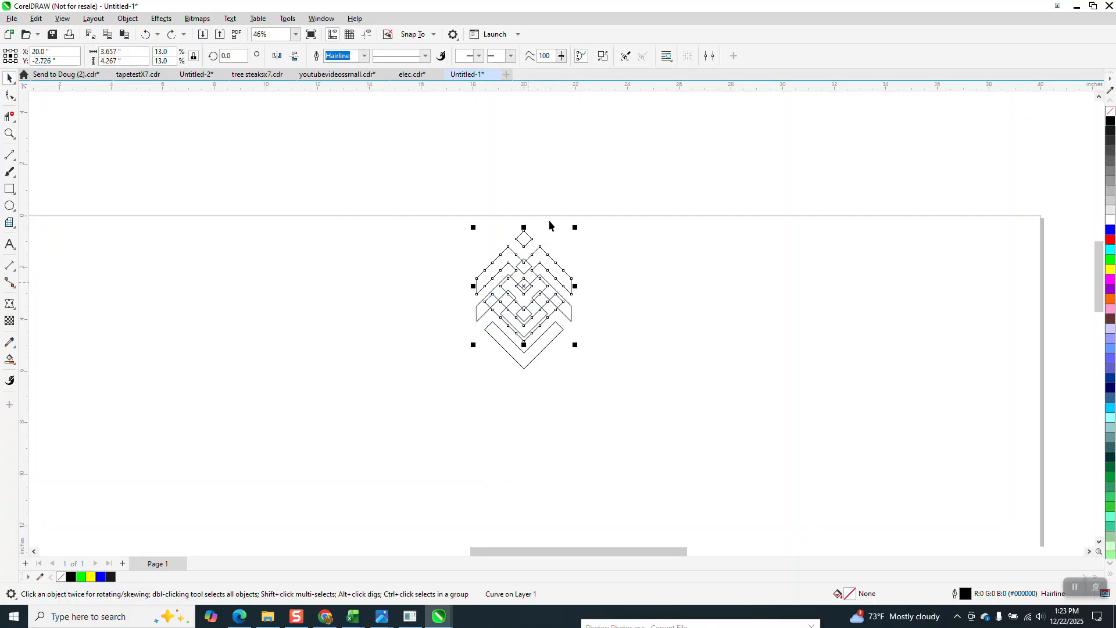
{"action": "left_click", "coordinate": [564, 324]}
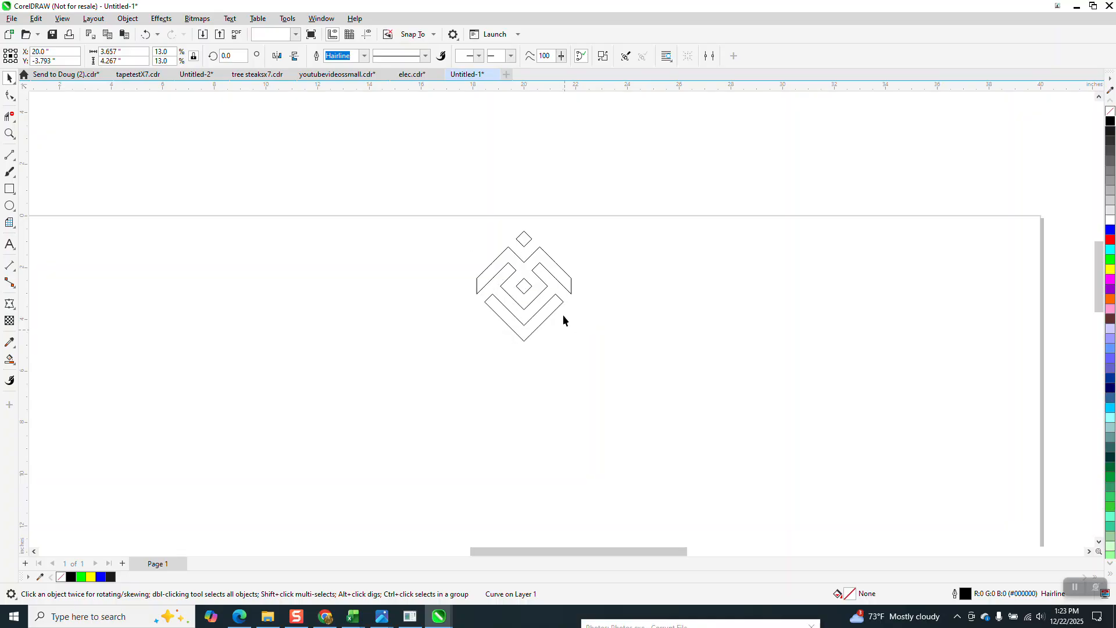
Create a copy of the raised motif rotated 18° about the page centre and check how their side edges meet.
{"action": "left_click", "coordinate": [541, 290]}
{"action": "left_click", "coordinate": [233, 56]}
{"action": "key", "text": "Return"}
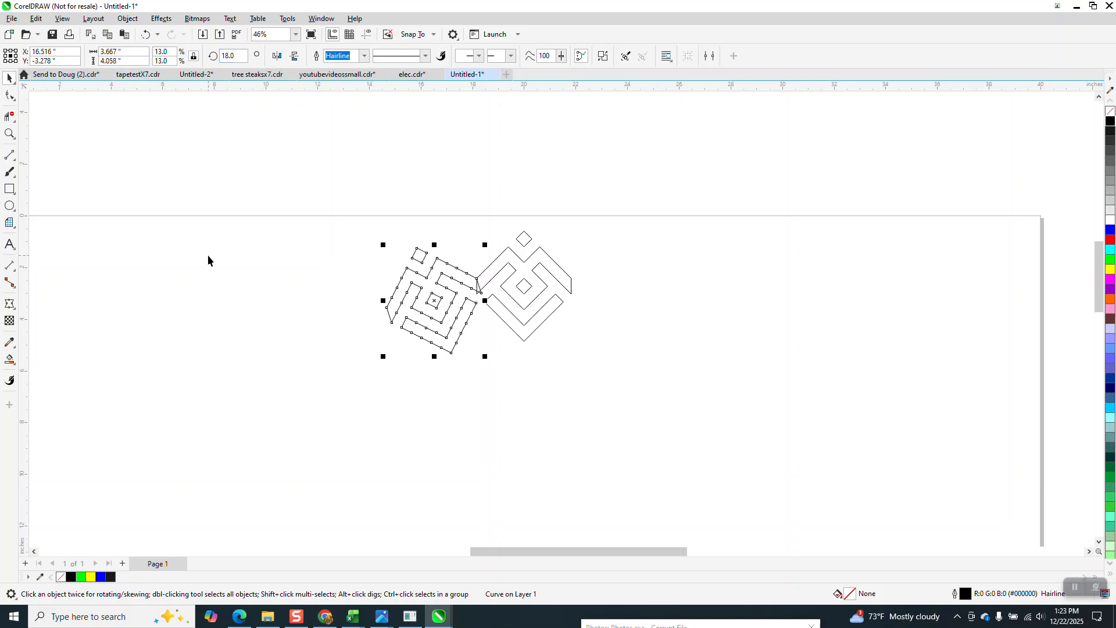
{"action": "left_click", "coordinate": [9, 133]}
{"action": "left_click_drag", "start_coordinate": [445, 273], "coordinate": [499, 317]}
{"action": "scroll", "coordinate": [195, 194], "scroll_direction": "down", "scroll_amount": 4}
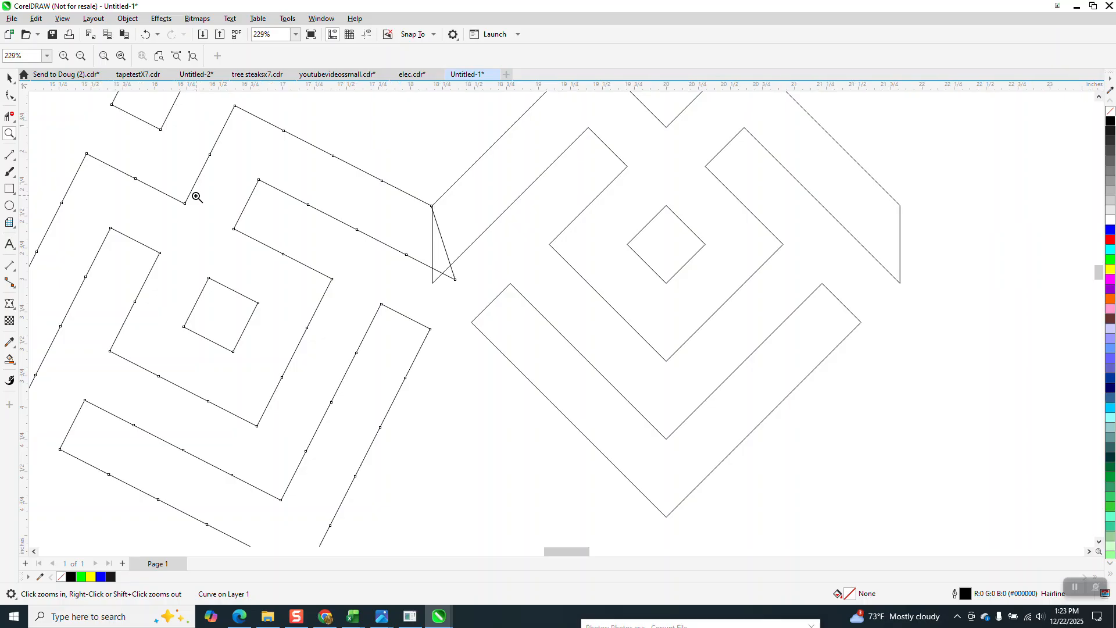
{"action": "scroll", "coordinate": [312, 219], "scroll_direction": "down", "scroll_amount": 1}
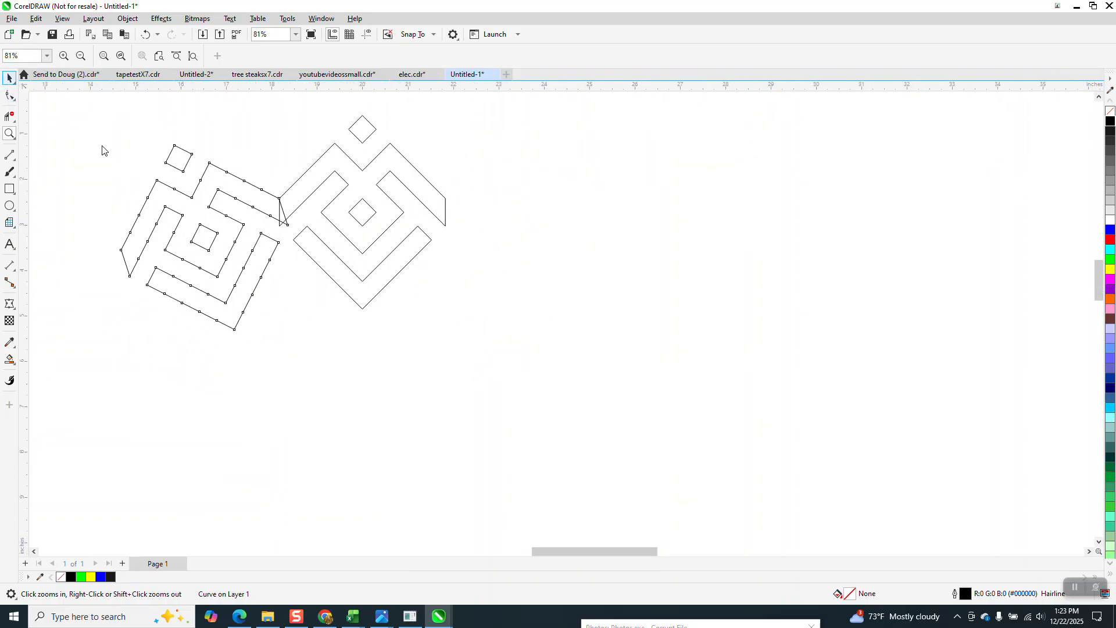
Delete the rotated copy of the motif.
{"action": "key", "text": "space"}
{"action": "left_click", "coordinate": [203, 192]}
{"action": "key", "text": "Delete"}
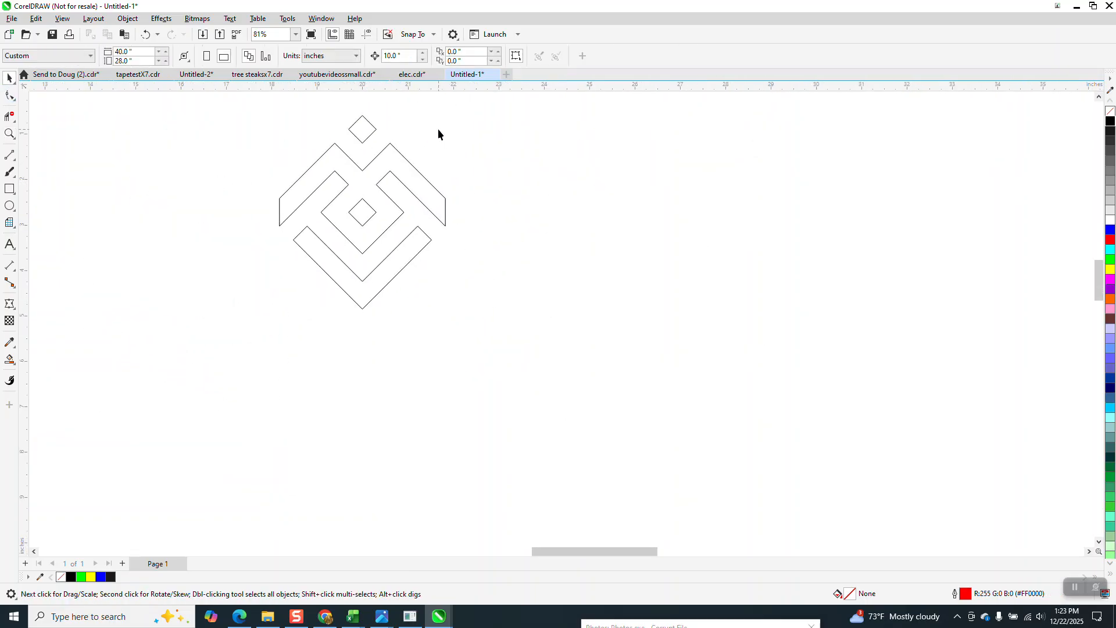
Reduce the nudge distance and nudge the upright motif down 0.1 in to Y -2.826 in.
{"action": "left_click", "coordinate": [403, 58]}
{"action": "key", "text": "BackSpace"}
{"action": "left_click", "coordinate": [374, 186]}
{"action": "key", "text": "Down"}
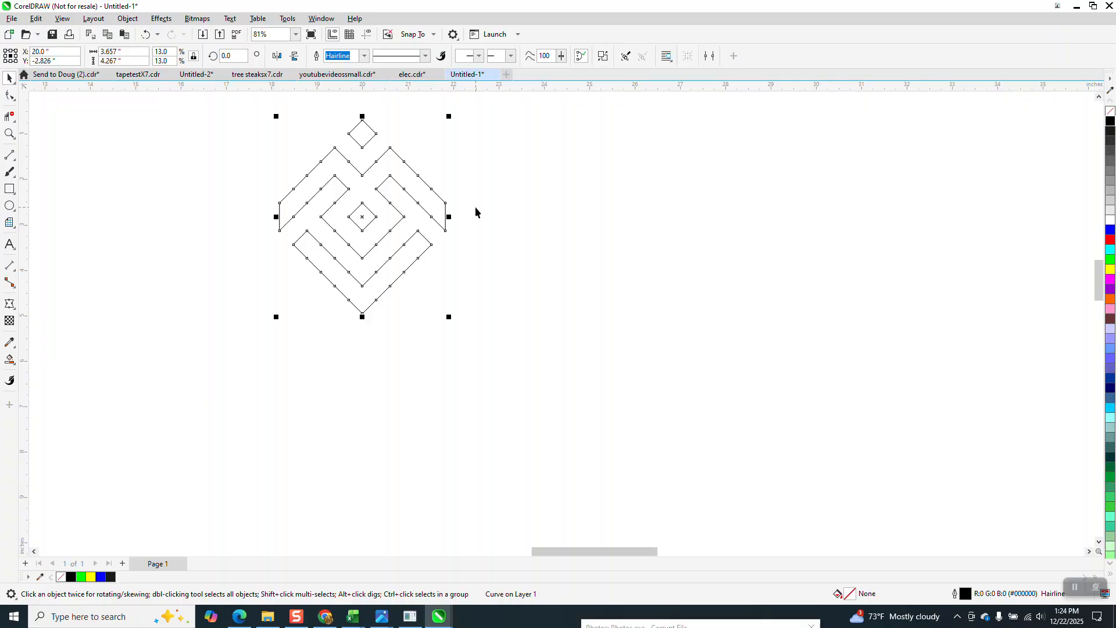
Create a copy of the nudged motif rotated 18° about the page centre and check the joint between them.
{"action": "left_click", "coordinate": [229, 56]}
{"action": "type", "text": "18"}
{"action": "key", "text": "Return"}
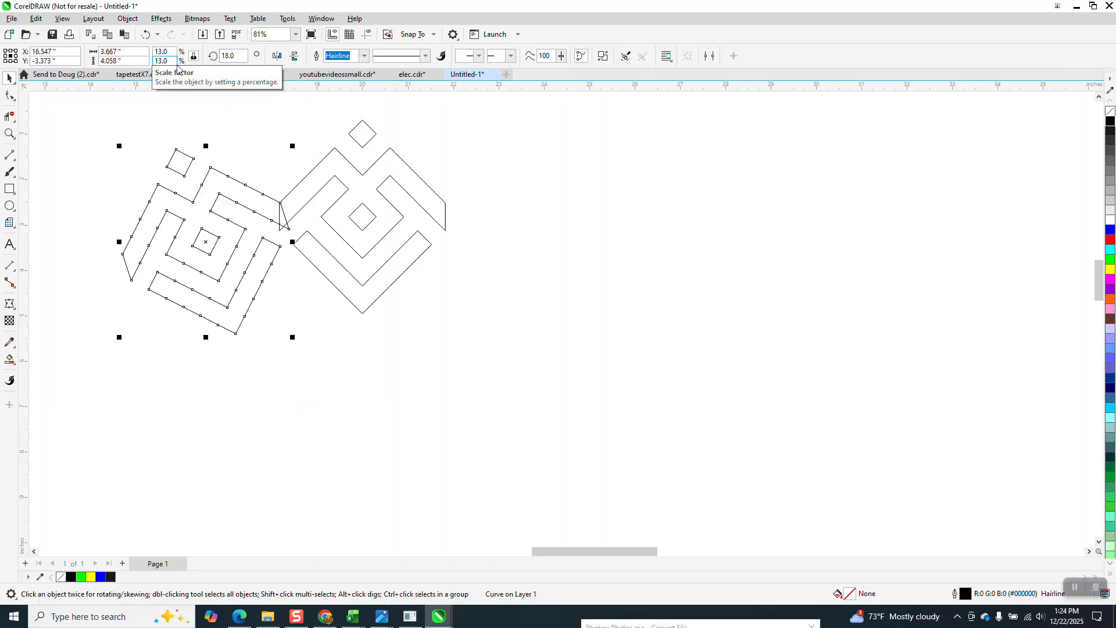
{"action": "left_click", "coordinate": [9, 134]}
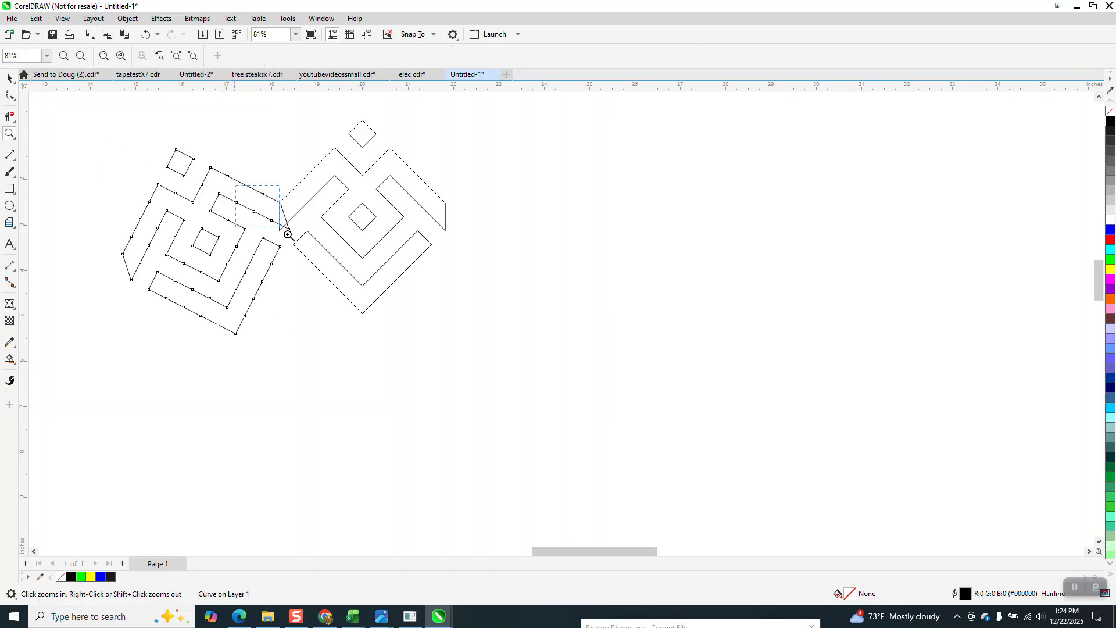
{"action": "left_click", "coordinate": [273, 220]}
{"action": "scroll", "coordinate": [314, 244], "scroll_direction": "down", "scroll_amount": 5}
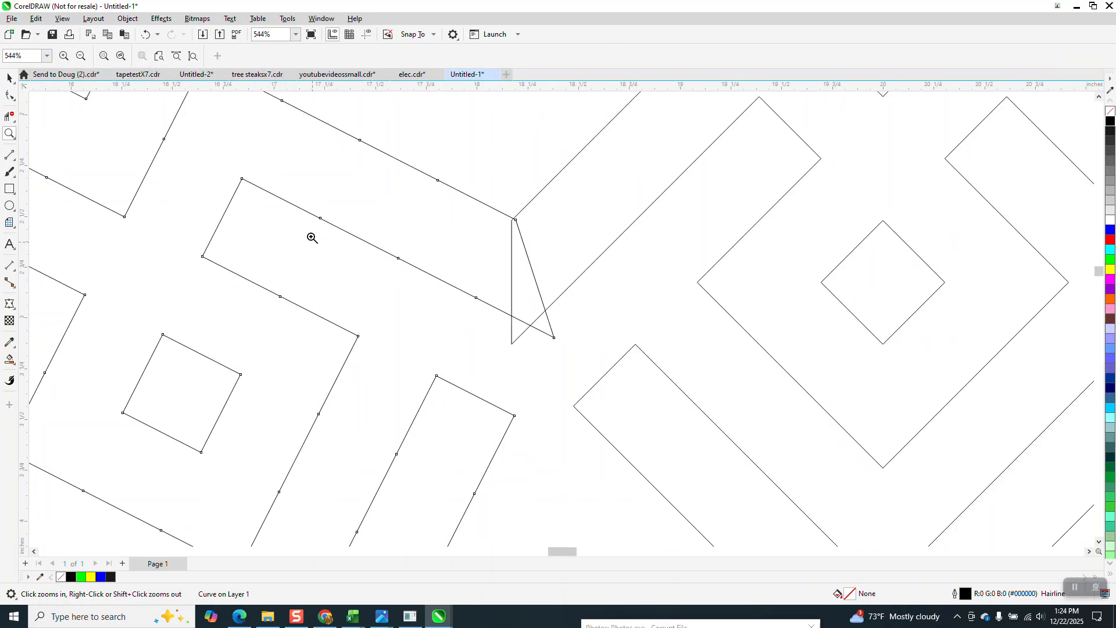
Create a copy of the upright motif rotated -18° about the page centre on its other side.
{"action": "left_click", "coordinate": [9, 78]}
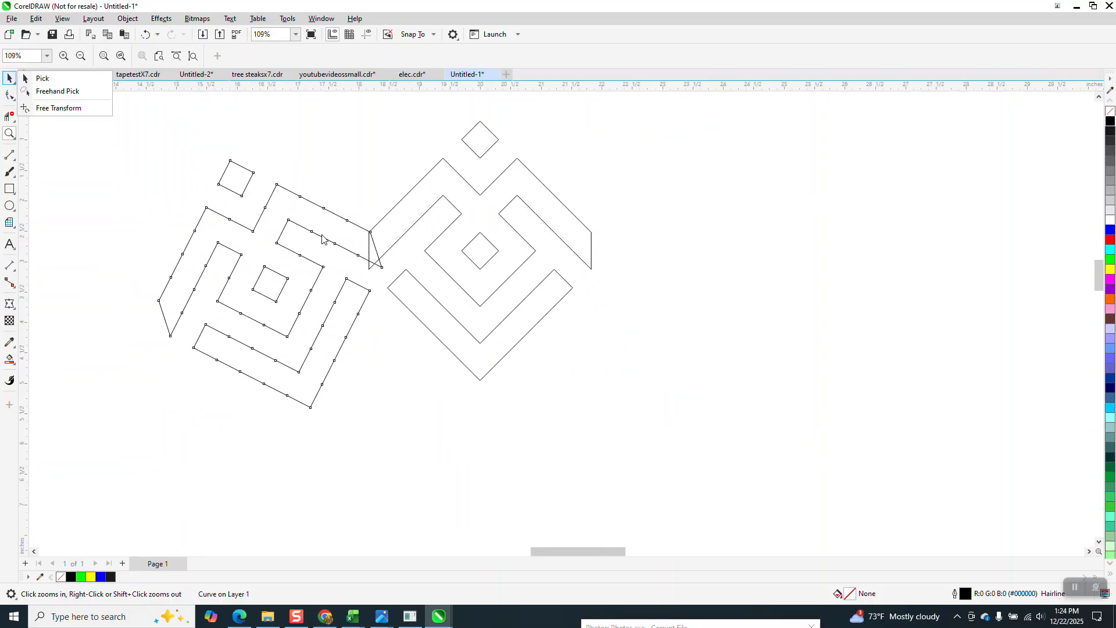
{"action": "left_click", "coordinate": [456, 181]}
{"action": "left_click", "coordinate": [460, 177]}
{"action": "scroll", "coordinate": [419, 192], "scroll_direction": "down", "scroll_amount": 4}
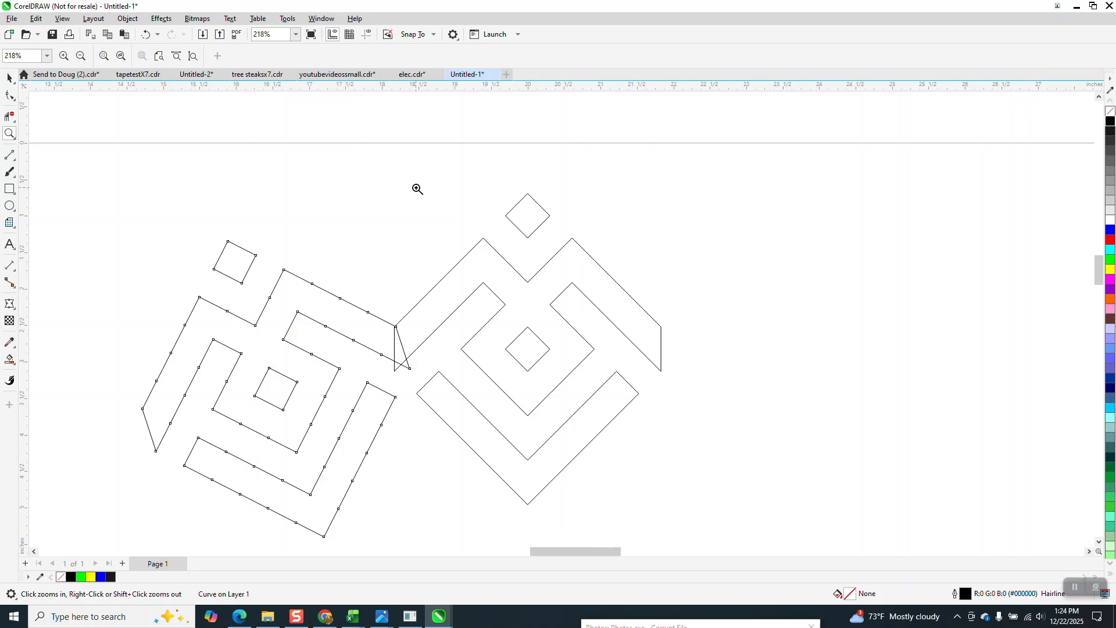
{"action": "left_click", "coordinate": [9, 78]}
{"action": "left_click", "coordinate": [475, 235]}
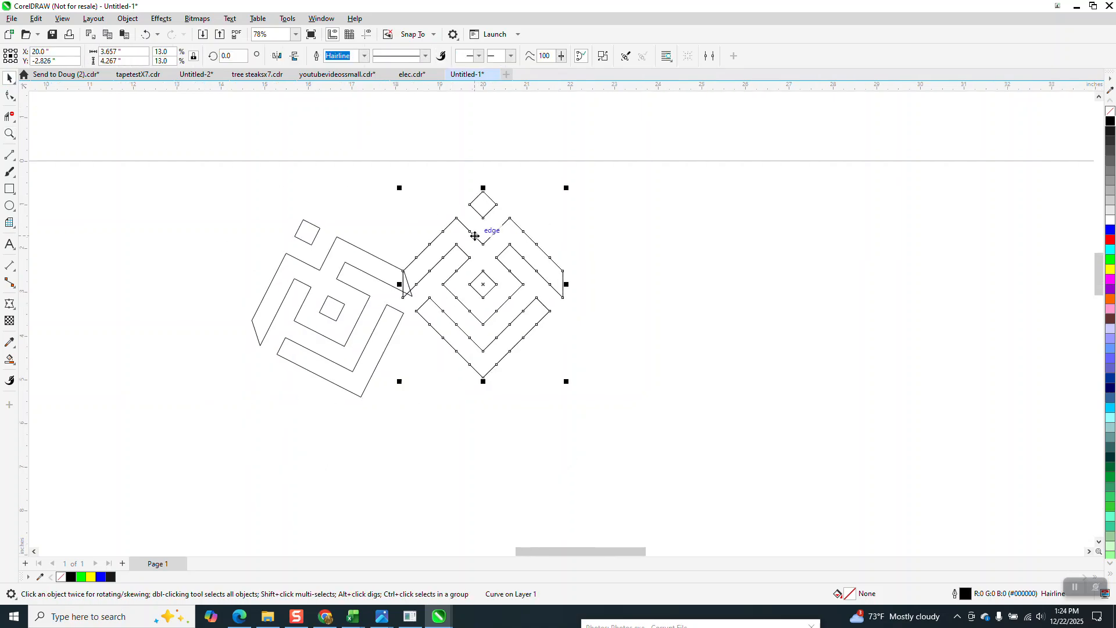
{"action": "left_click", "coordinate": [228, 56]}
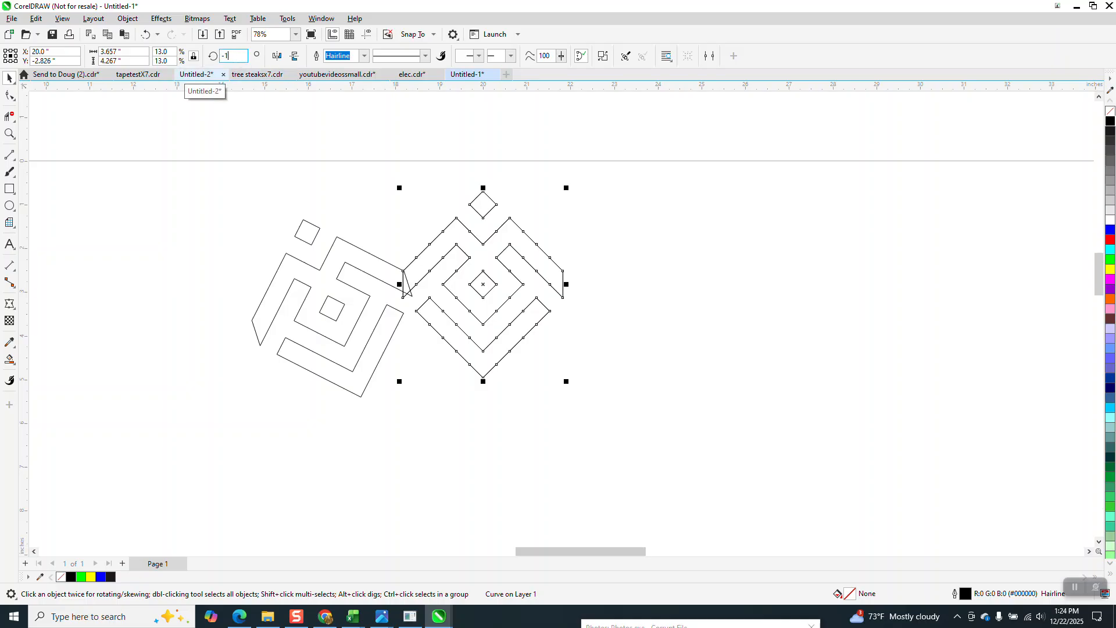
{"action": "type", "text": "-18"}
{"action": "key", "text": "Return"}
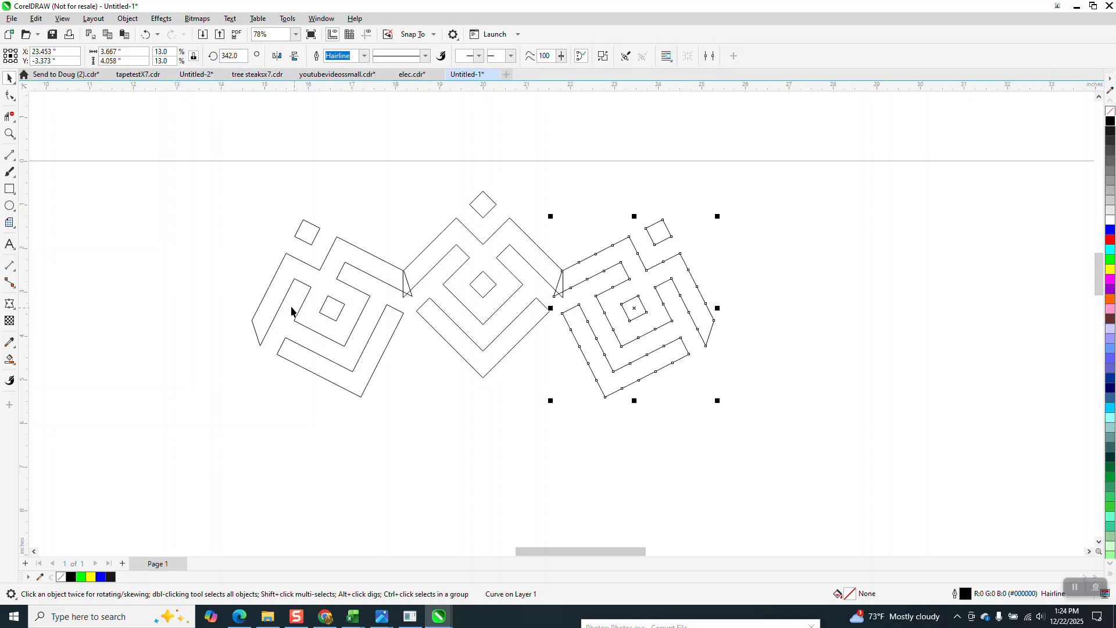
Draw a 2-point line about 0.53 in long across the left motif joint, from the outer corner to the inner outline intersection.
{"action": "left_click", "coordinate": [10, 133]}
{"action": "left_click_drag", "start_coordinate": [351, 219], "coordinate": [495, 393]}
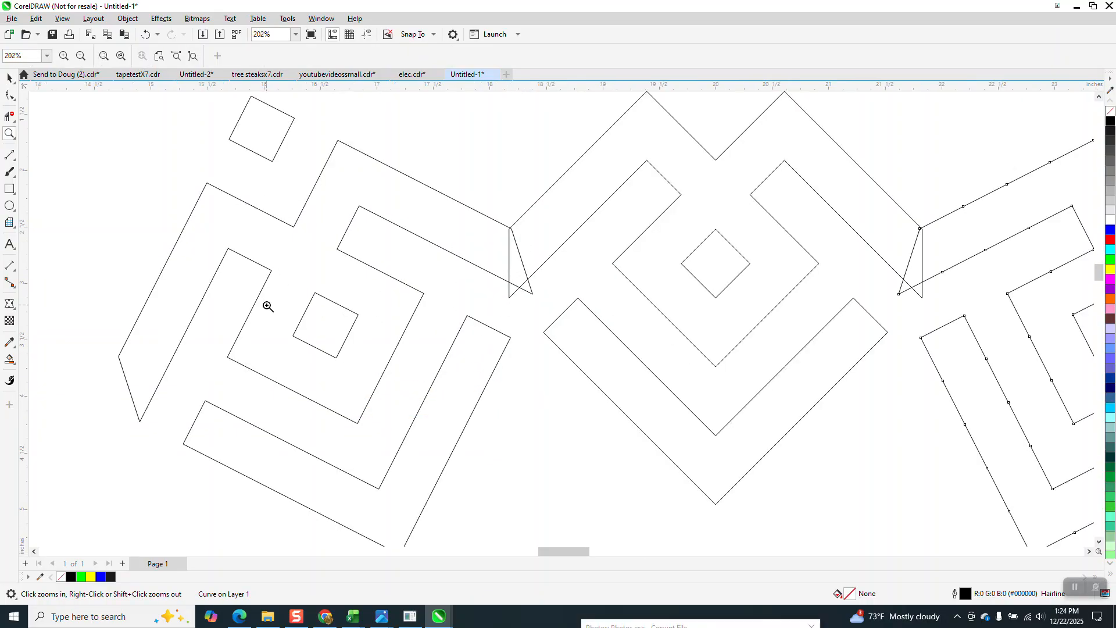
{"action": "left_click", "coordinate": [12, 158]}
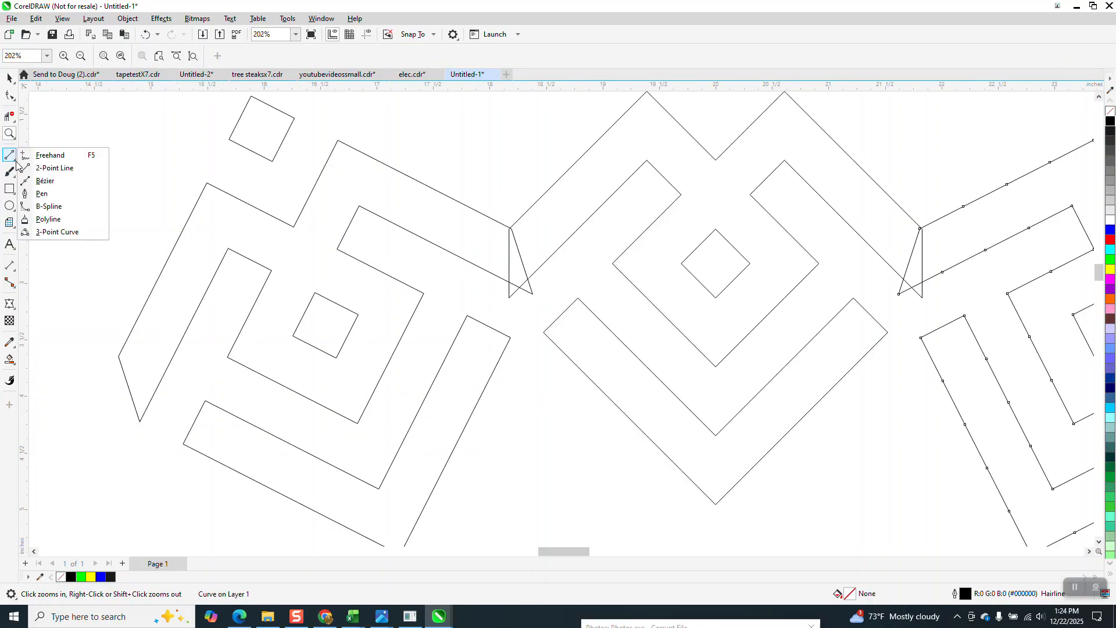
{"action": "left_click", "coordinate": [49, 169]}
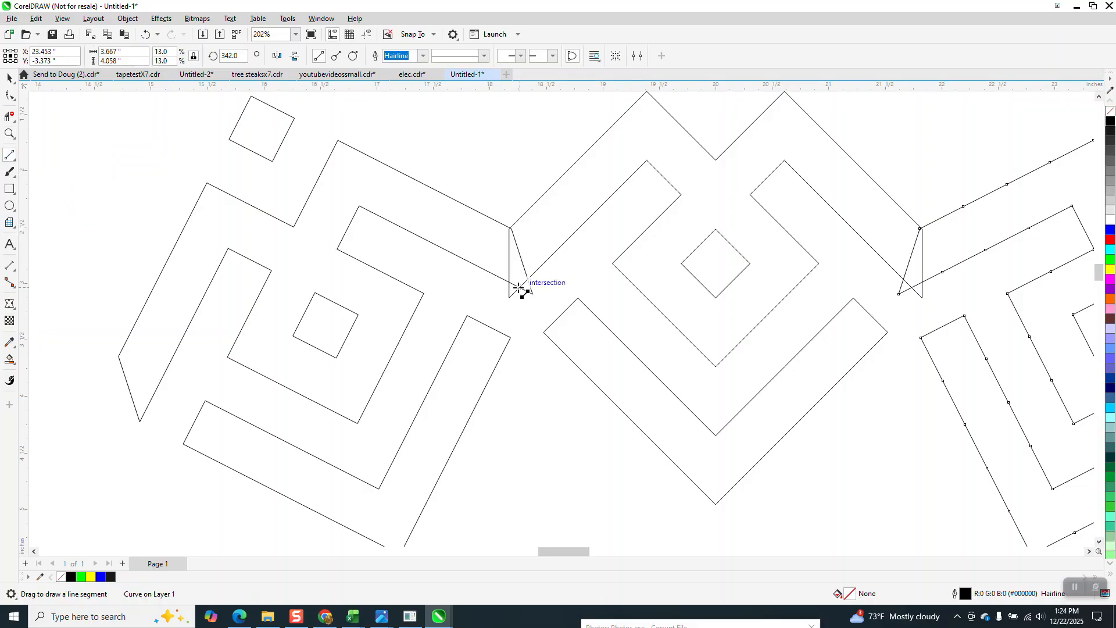
{"action": "mouse_move", "coordinate": [519, 259]}
{"action": "left_mouse_down"}
{"action": "mouse_move", "coordinate": [511, 228]}
{"action": "mouse_move", "coordinate": [538, 261]}
{"action": "left_mouse_up"}
Draw a 2-point line across the right motif joint, from the outer corner intersection to the inner outline intersection.
{"action": "left_click", "coordinate": [9, 134]}
{"action": "right_click", "coordinate": [313, 219]}
{"action": "scroll", "coordinate": [314, 219], "scroll_direction": "down", "scroll_amount": 3}
{"action": "left_click", "coordinate": [751, 225]}
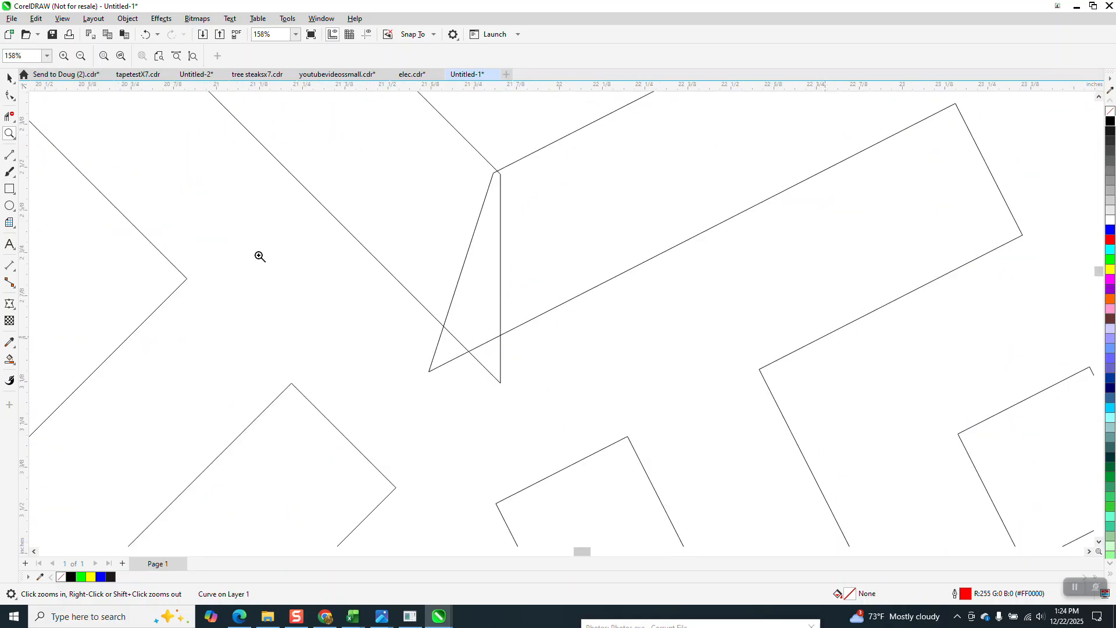
{"action": "left_click", "coordinate": [10, 154]}
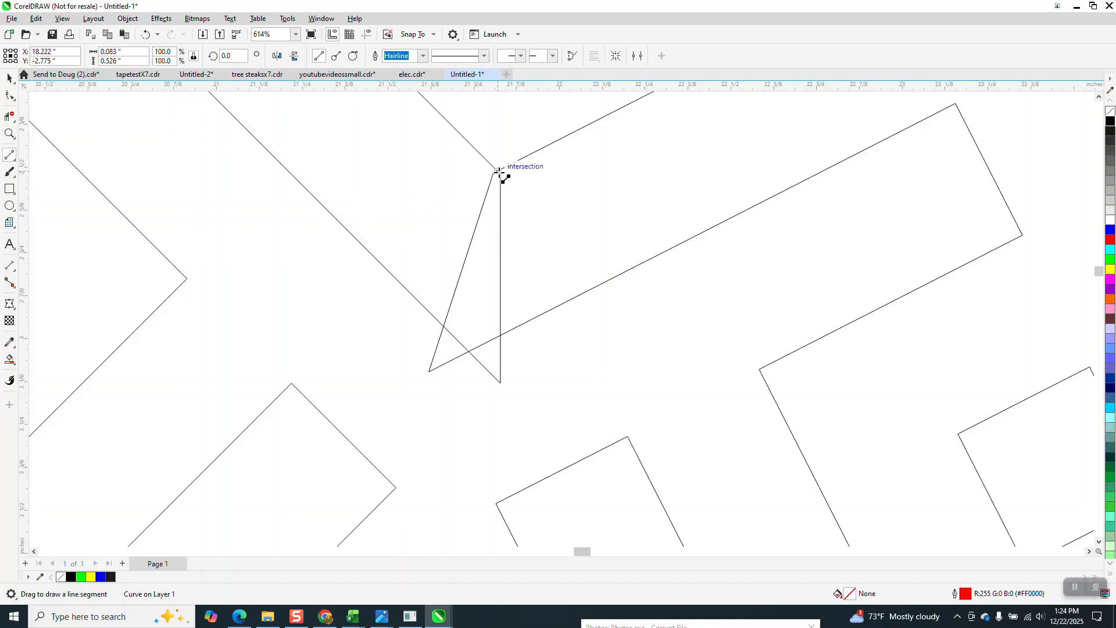
{"action": "left_click_drag", "start_coordinate": [498, 171], "coordinate": [469, 352]}
{"action": "scroll", "coordinate": [472, 403], "scroll_direction": "down", "scroll_amount": 2}
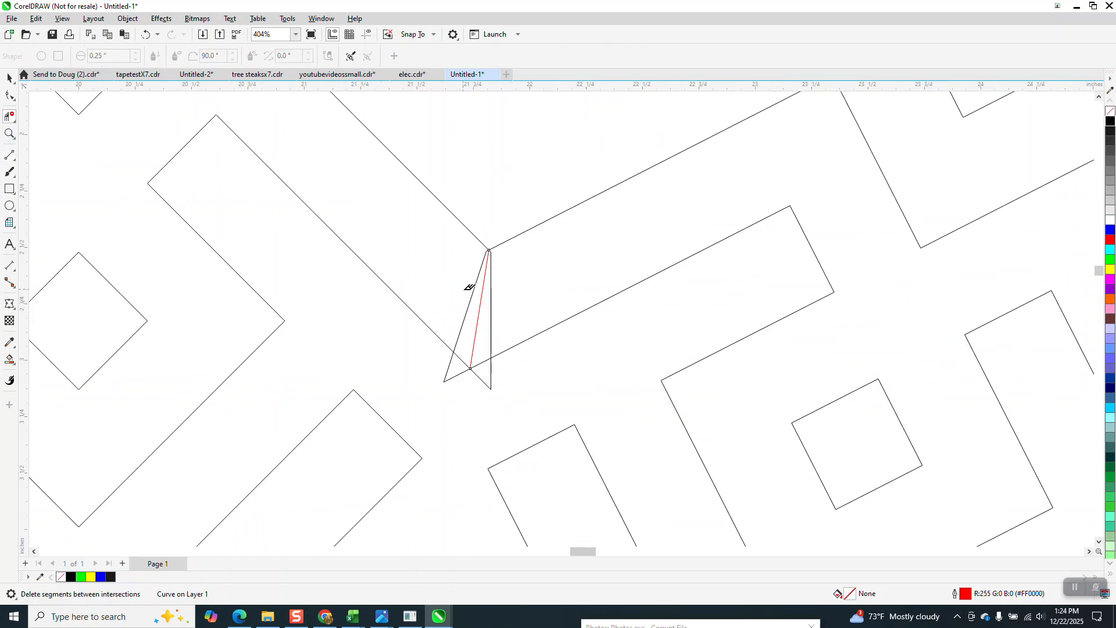
Delete the slanted outline segment overlapping the central motif at both joints with Virtual Segment Delete.
{"action": "left_click", "coordinate": [475, 287]}
{"action": "scroll", "coordinate": [543, 304], "scroll_direction": "down", "scroll_amount": 1}
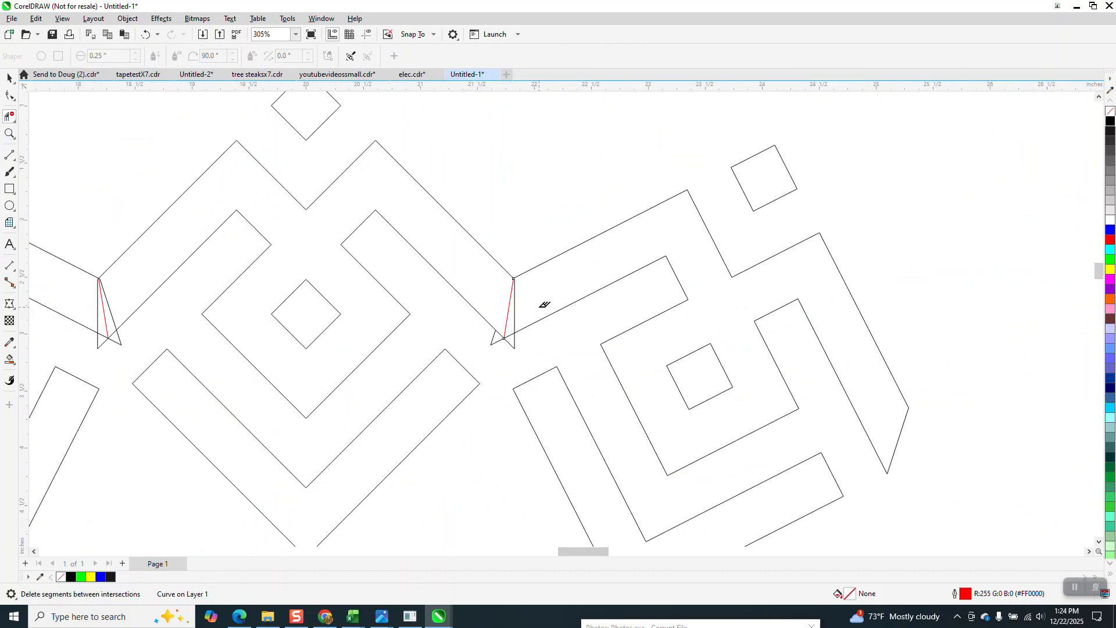
{"action": "left_click", "coordinate": [114, 307]}
Smart Fill the central motif's upper band and inner diamond frame with black and no outline, bounded by the joint lines.
{"action": "left_click", "coordinate": [9, 361]}
{"action": "scroll", "coordinate": [358, 295], "scroll_direction": "down", "scroll_amount": 4}
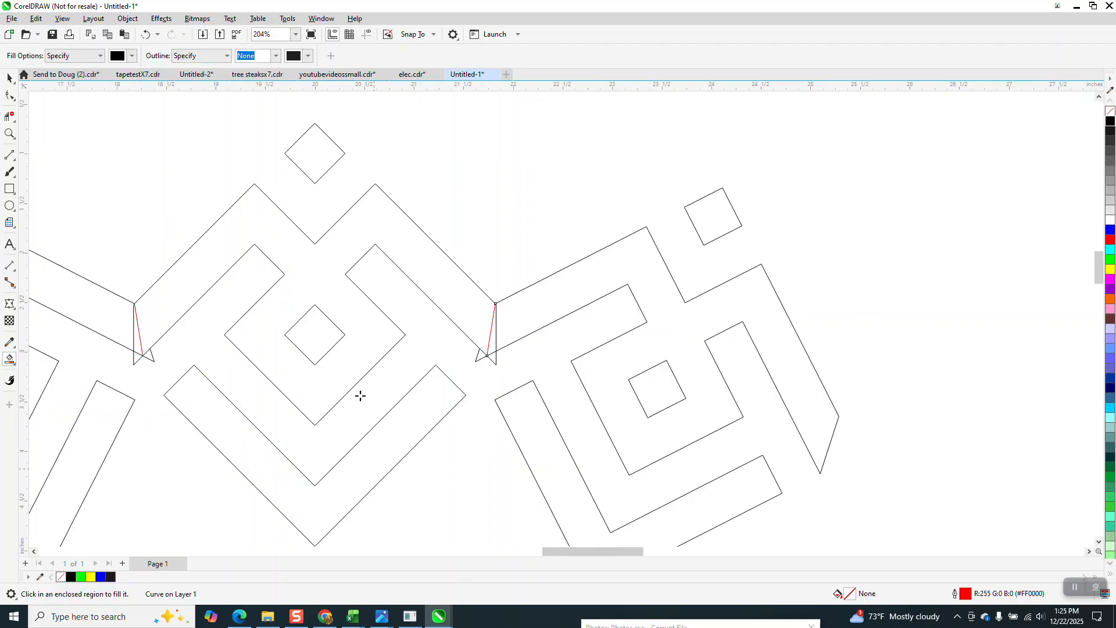
{"action": "left_click", "coordinate": [352, 335]}
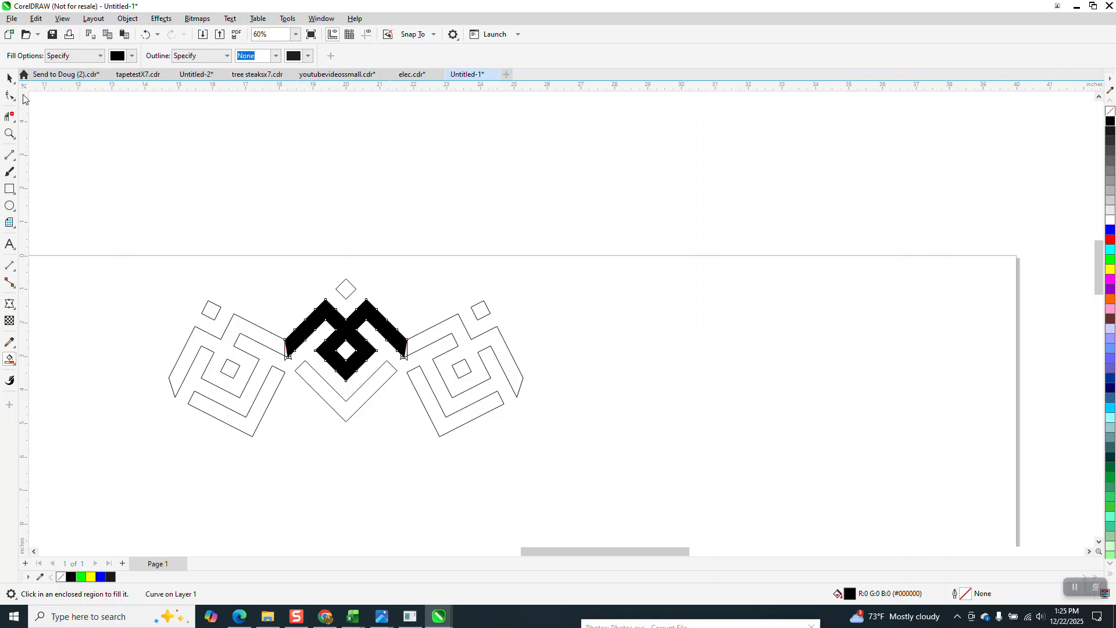
Set the nudge distance to 5 in and nudge the black shape up once, clear of the outlines.
{"action": "left_click", "coordinate": [9, 78]}
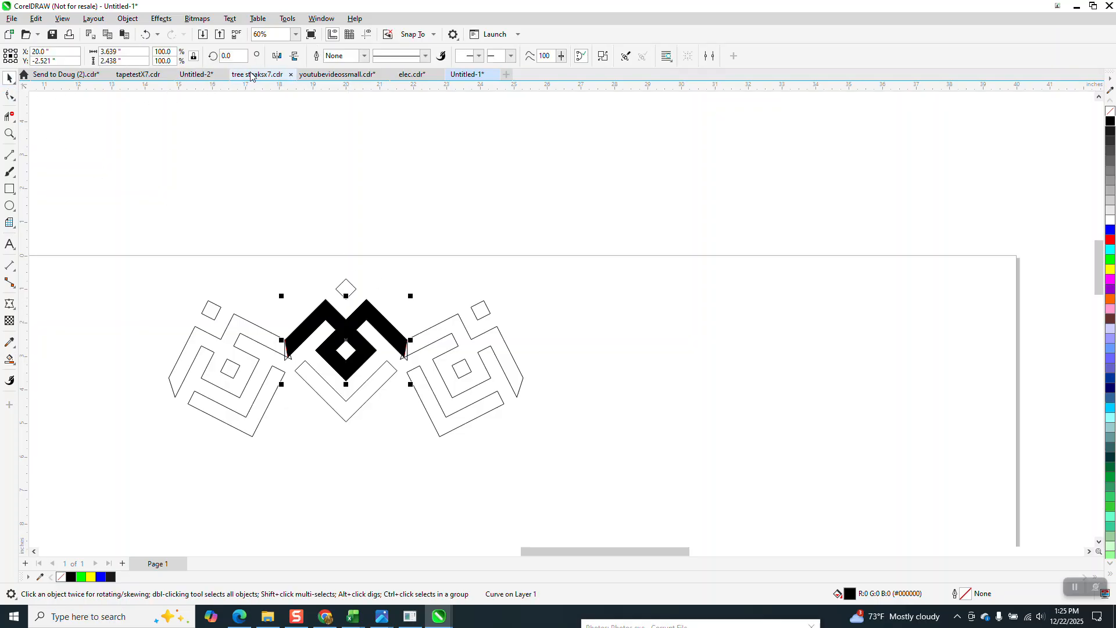
{"action": "left_click", "coordinate": [356, 140]}
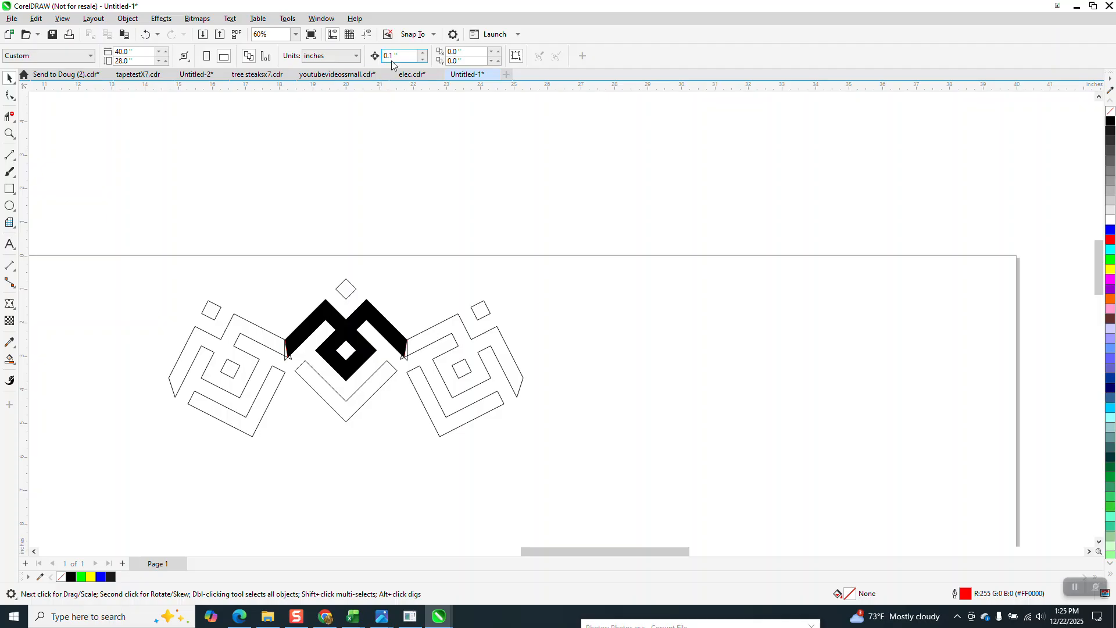
{"action": "type", "text": "5"}
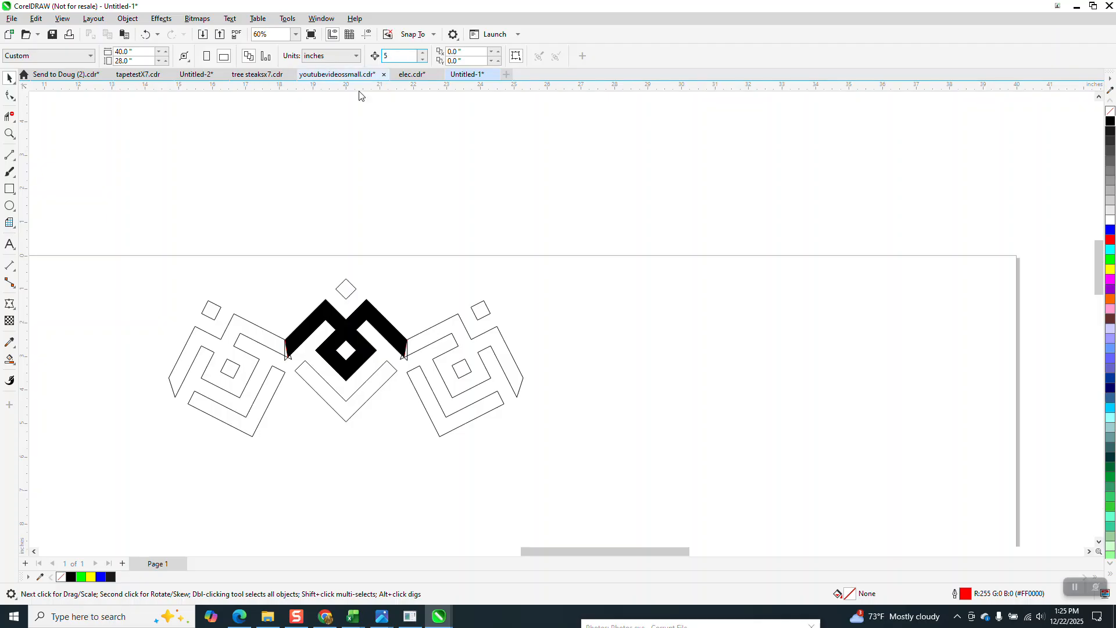
{"action": "left_click", "coordinate": [375, 307]}
{"action": "key", "text": "Up"}
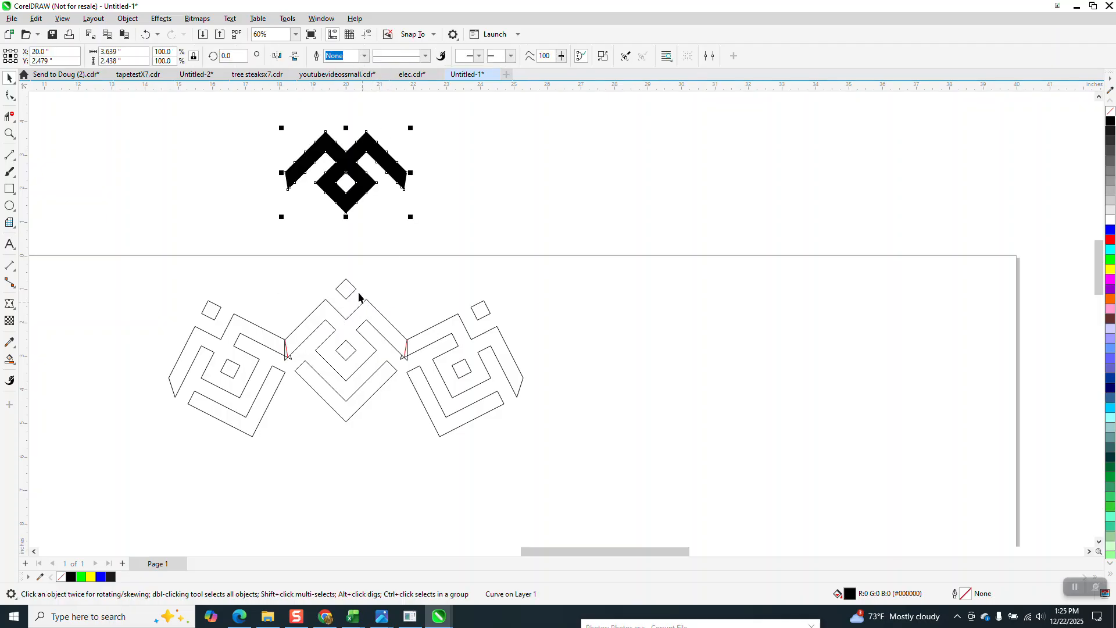
Smart Fill the central motif's top diamond and lower chevron with black, nudging each piece up 5 in to the first shape.
{"action": "left_click", "coordinate": [9, 360]}
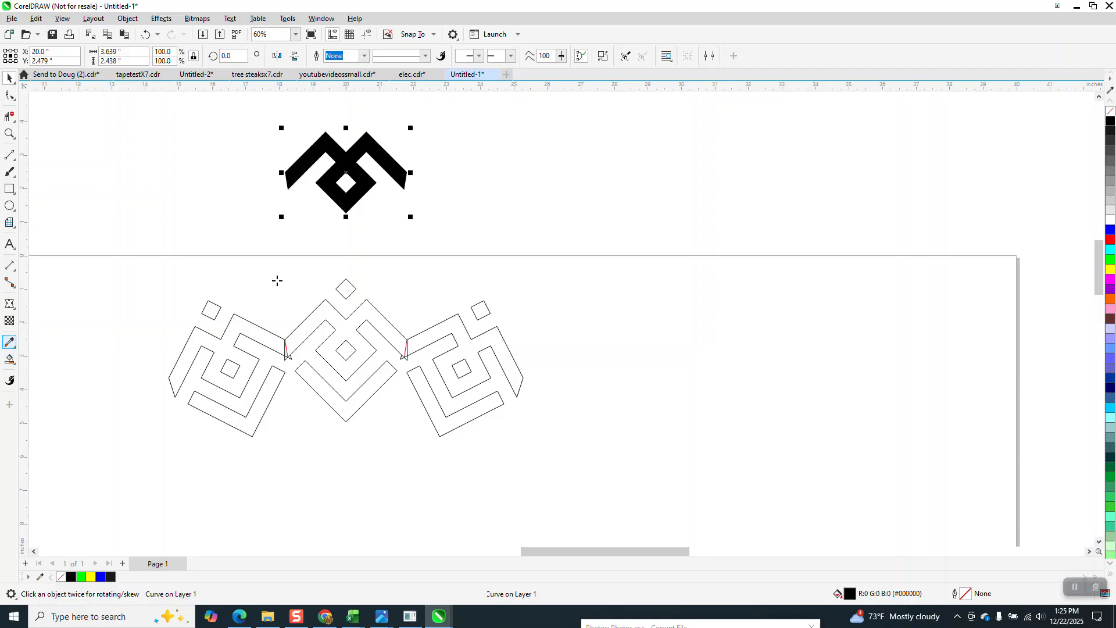
{"action": "left_click", "coordinate": [347, 289]}
{"action": "key", "text": "Up"}
{"action": "left_click", "coordinate": [369, 386]}
{"action": "key", "text": "Up"}
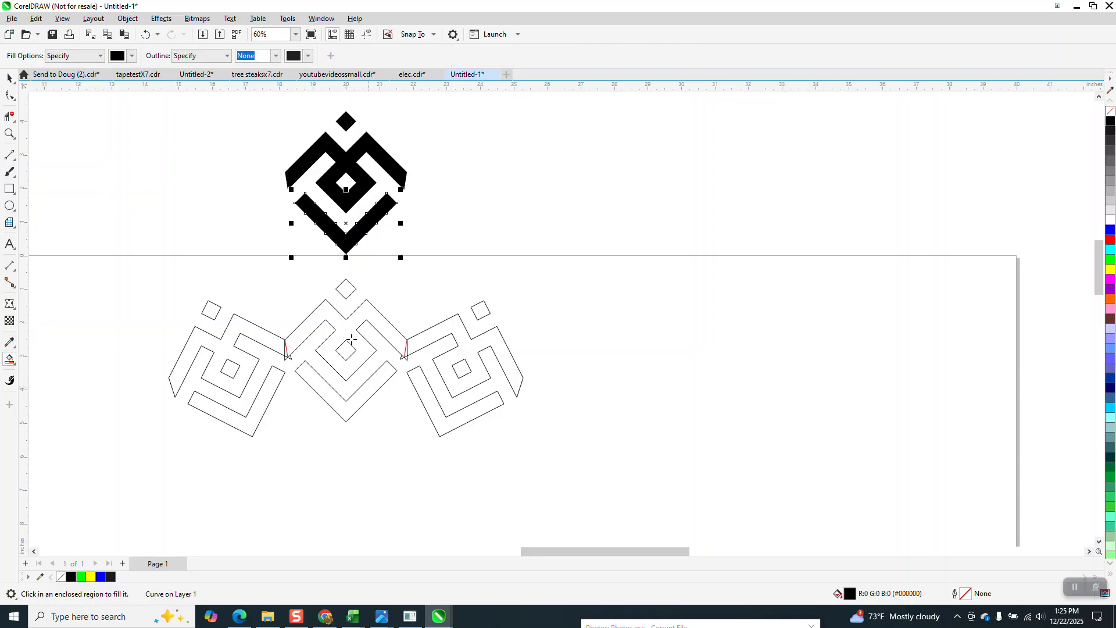
Weld the three black pieces into a single motif.
{"action": "left_click", "coordinate": [9, 77]}
{"action": "left_click_drag", "start_coordinate": [238, 98], "coordinate": [471, 280]}
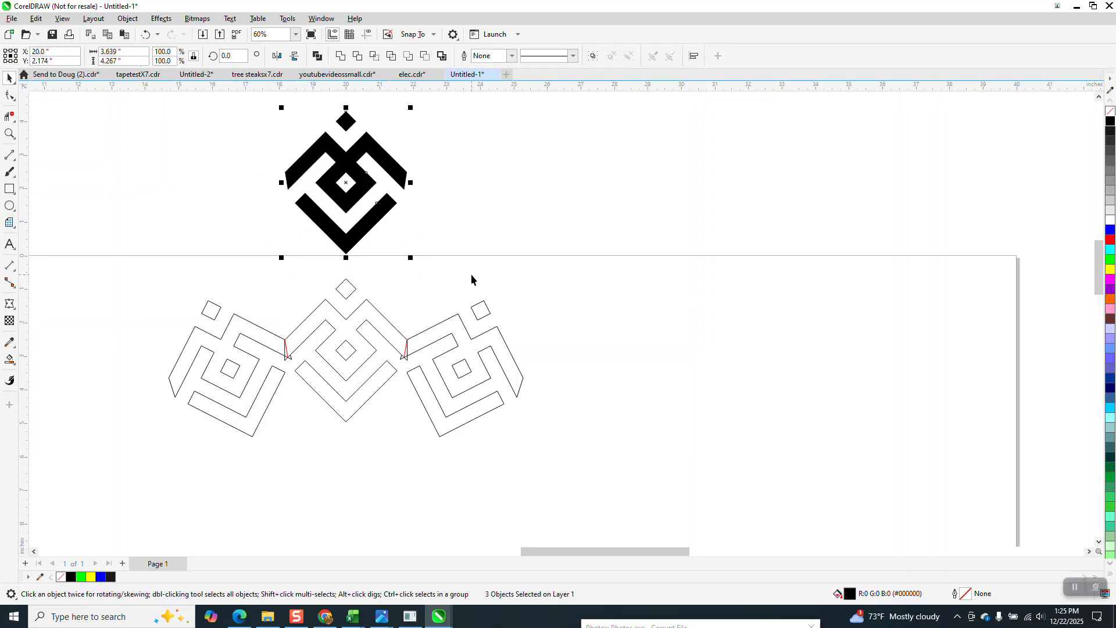
{"action": "left_click", "coordinate": [341, 56]}
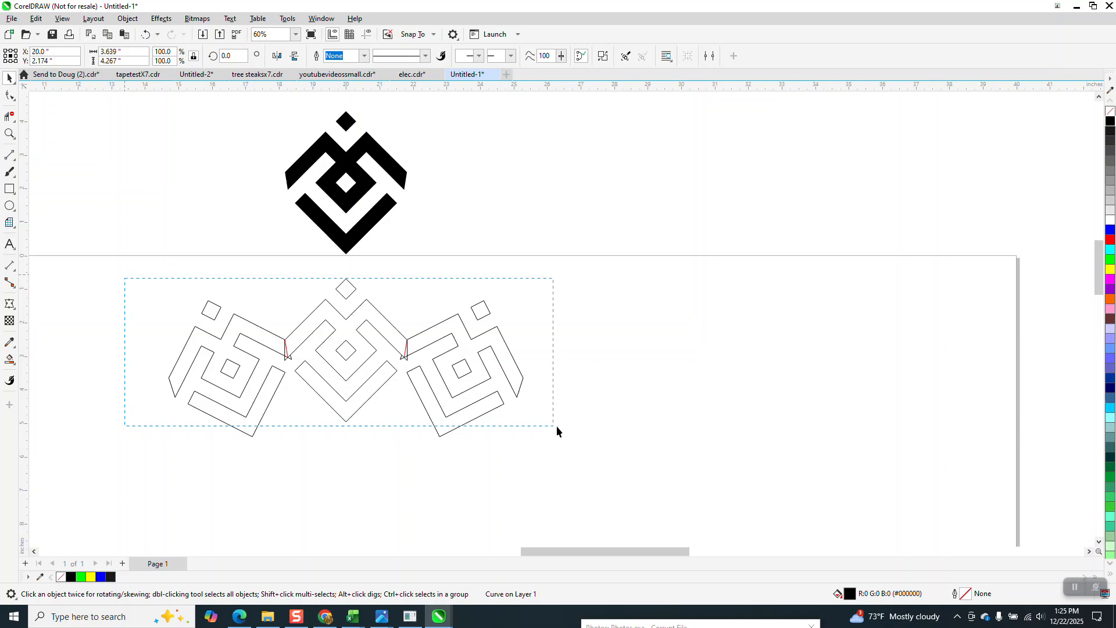
Move the three original outline motifs and their joint lines right, off the ring area, to X 40 in.
{"action": "left_click_drag", "start_coordinate": [556, 428], "coordinate": [558, 431]}
{"action": "key", "text": "Right"}
{"action": "key", "text": "Right"}
{"action": "key", "text": "Right"}
{"action": "key", "text": "Right"}
{"action": "key", "text": "Right"}
{"action": "key", "text": "Right"}
{"action": "key", "text": "Right"}
{"action": "key", "text": "Right"}
{"action": "key", "text": "Right"}
{"action": "key", "text": "Right"}
{"action": "key", "text": "Right"}
{"action": "key", "text": "Right"}
{"action": "key", "text": "Right"}
{"action": "key", "text": "Right"}
{"action": "key", "text": "Right"}
{"action": "key", "text": "Right"}
{"action": "key", "text": "Right"}
{"action": "key", "text": "Right"}
{"action": "key", "text": "Right"}
{"action": "key", "text": "Right"}
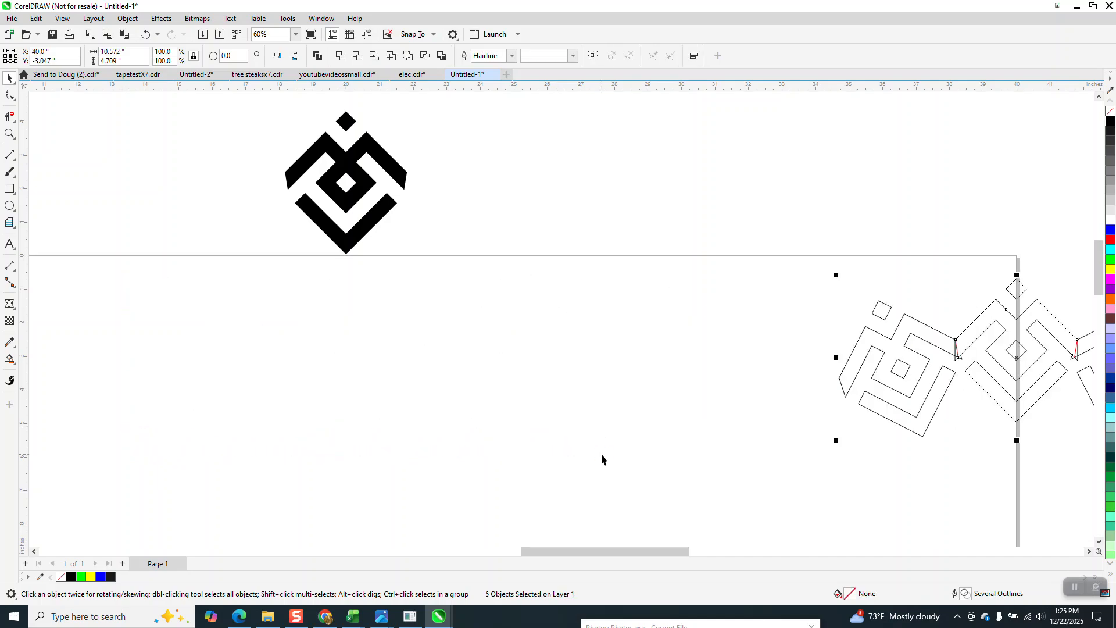
Nudge the welded black motif down 5 in, back to Y -2.826 in.
{"action": "left_click", "coordinate": [372, 227]}
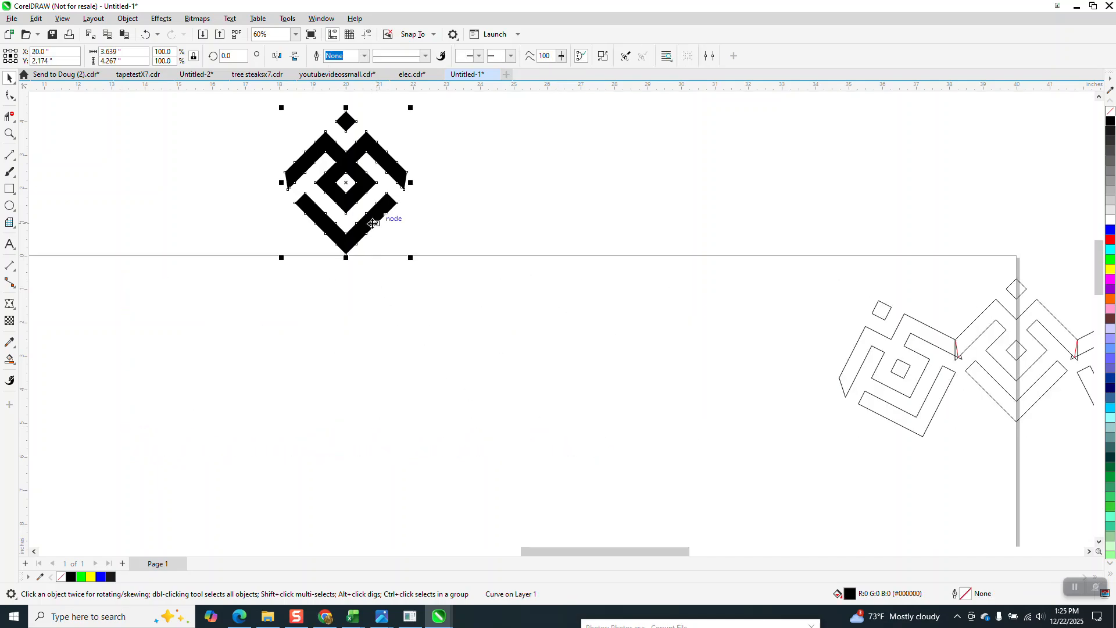
{"action": "key", "text": "Down"}
{"action": "key", "text": "Down"}
{"action": "key", "text": "Down"}
{"action": "key", "text": "Down"}
{"action": "key", "text": "Down"}
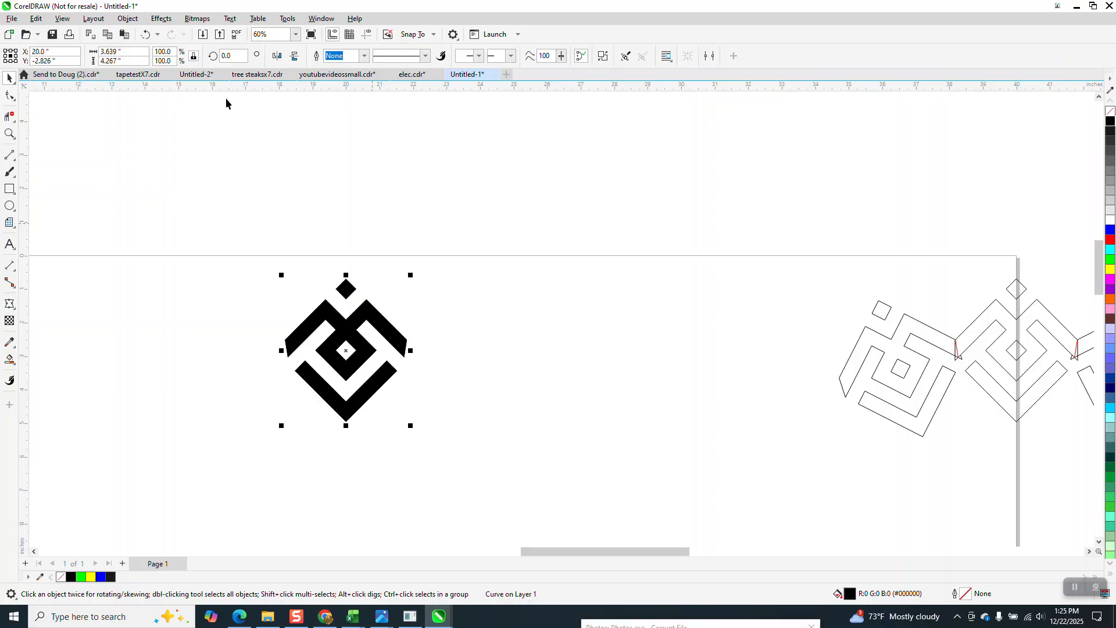
Create a copy of the black motif rotated 18° about the page centre and repeat it to complete a ring of 20.
{"action": "type", "text": "18"}
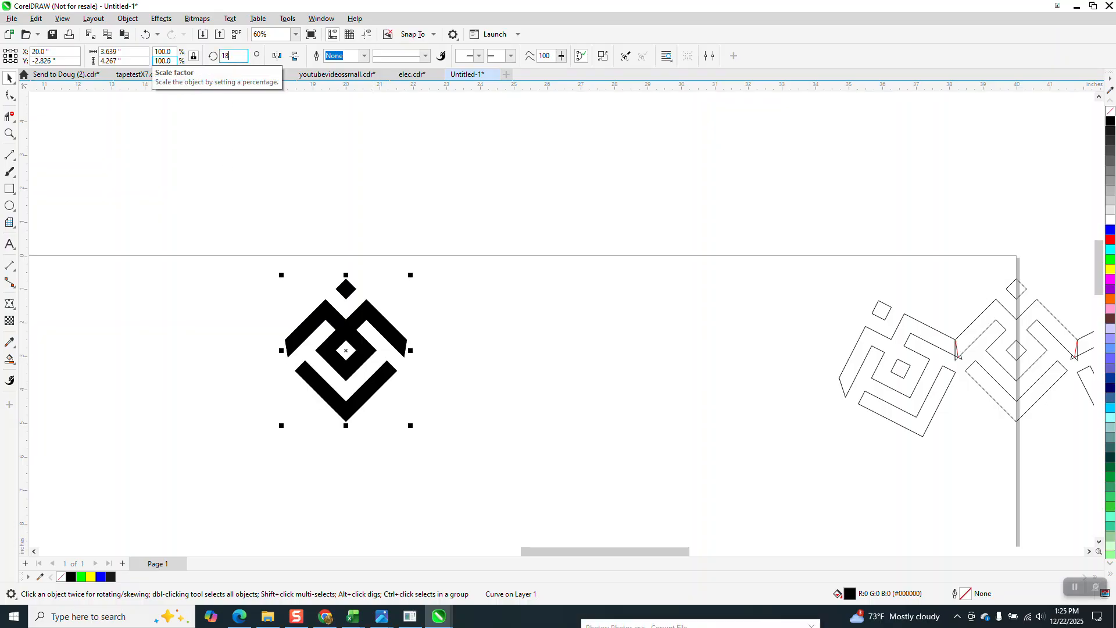
{"action": "key", "text": "Return"}
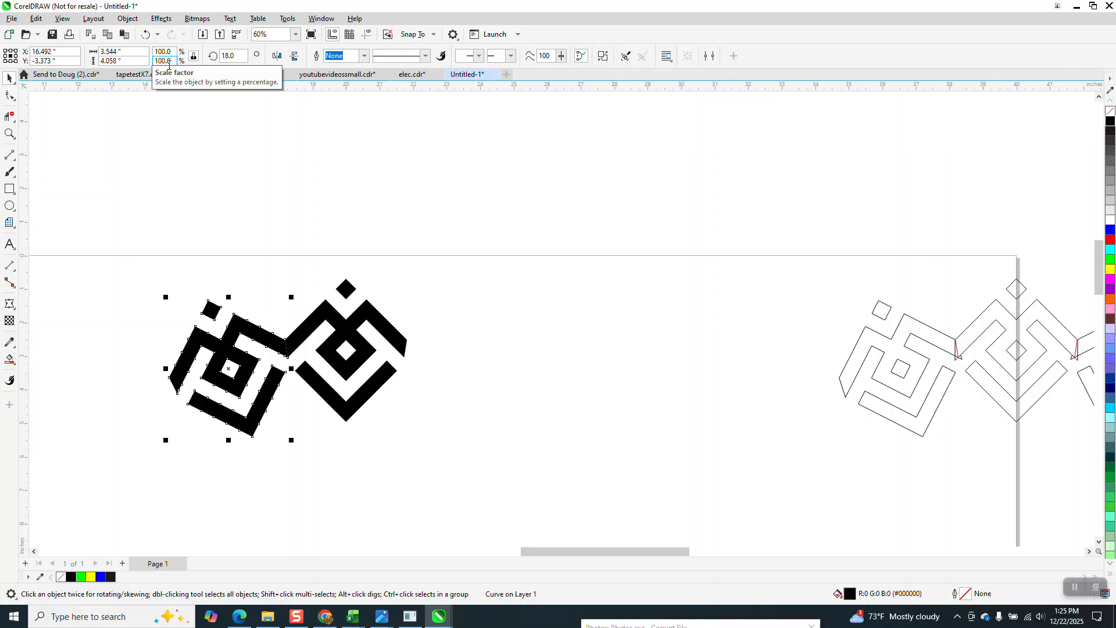
{"action": "key", "text": "ctrl+r"}
{"action": "key", "text": "ctrl+r"}
{"action": "key", "text": "ctrl+r"}
{"action": "key", "text": "ctrl+r"}
{"action": "key", "text": "ctrl+r"}
{"action": "key", "text": "ctrl+r"}
{"action": "key", "text": "ctrl+r"}
{"action": "key", "text": "ctrl+r"}
{"action": "key", "text": "ctrl+r"}
{"action": "key", "text": "ctrl+r"}
{"action": "key", "text": "ctrl+r"}
{"action": "key", "text": "ctrl+r"}
{"action": "key", "text": "ctrl+r"}
{"action": "key", "text": "ctrl+r"}
{"action": "key", "text": "ctrl+r"}
{"action": "key", "text": "ctrl+r"}
{"action": "key", "text": "ctrl+r"}
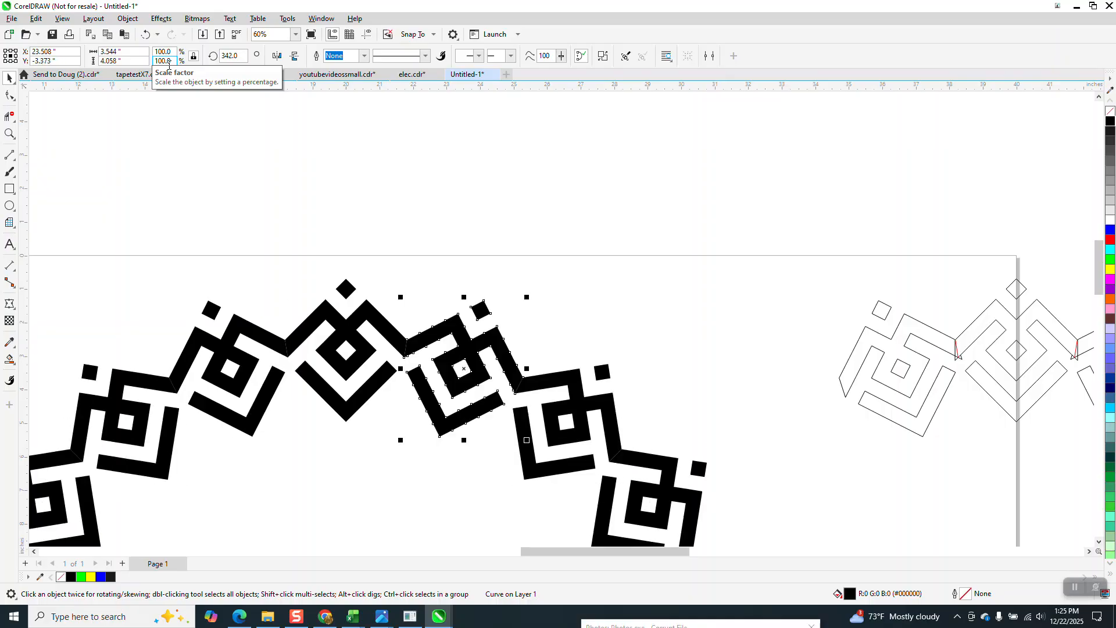
Check the joint beside the top motif and weld all 20 black motifs into one ring.
{"action": "scroll", "coordinate": [528, 169], "scroll_direction": "down", "scroll_amount": 4}
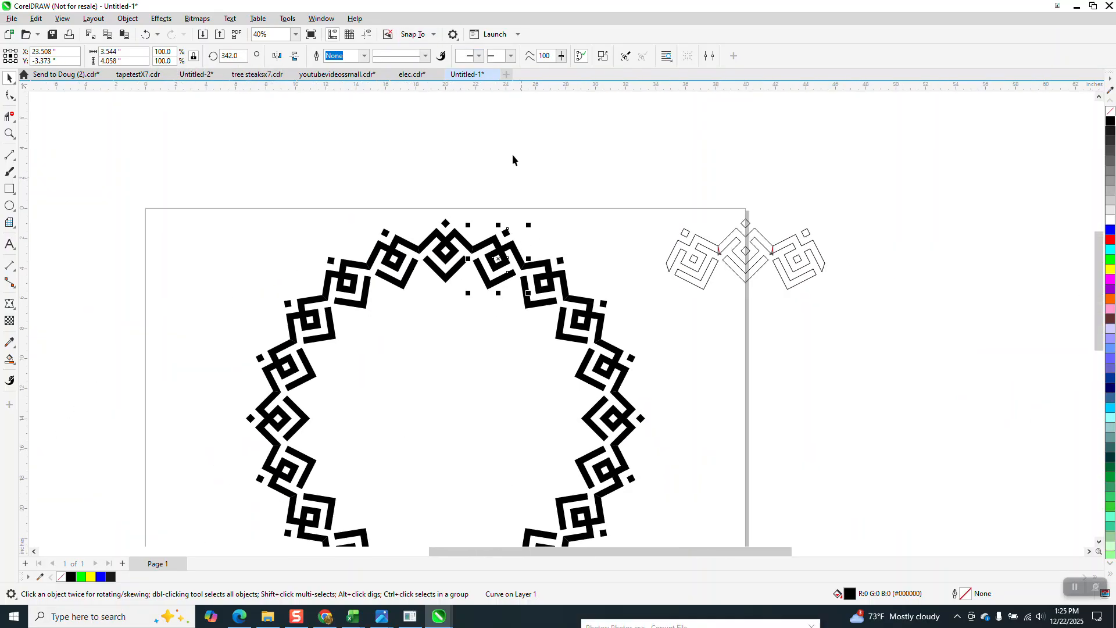
{"action": "left_click", "coordinate": [10, 134]}
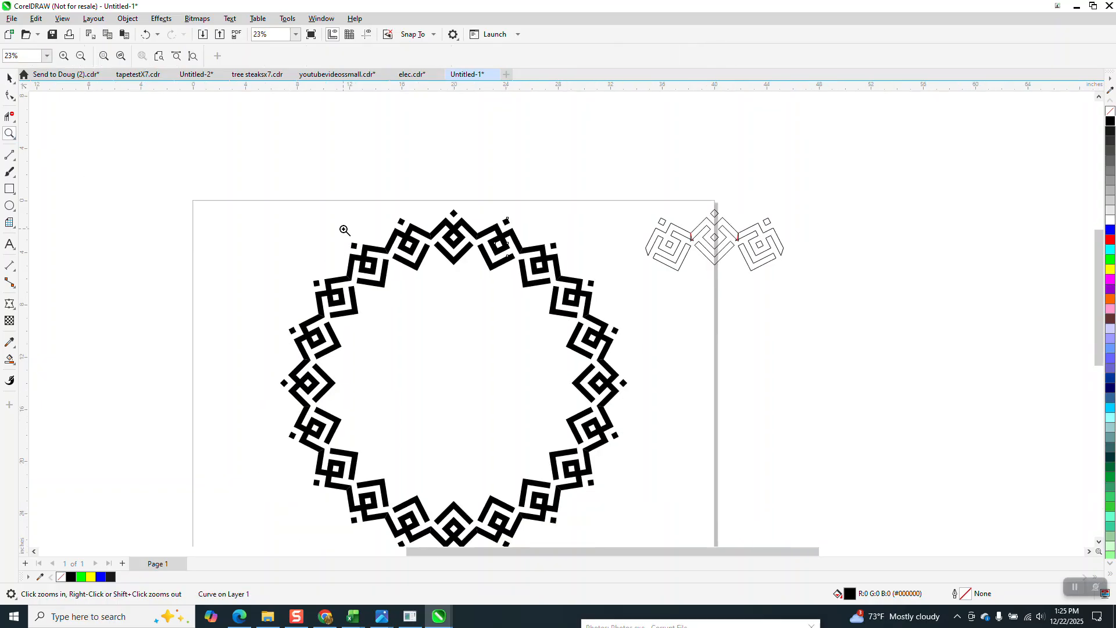
{"action": "left_click_drag", "start_coordinate": [409, 222], "coordinate": [462, 256]}
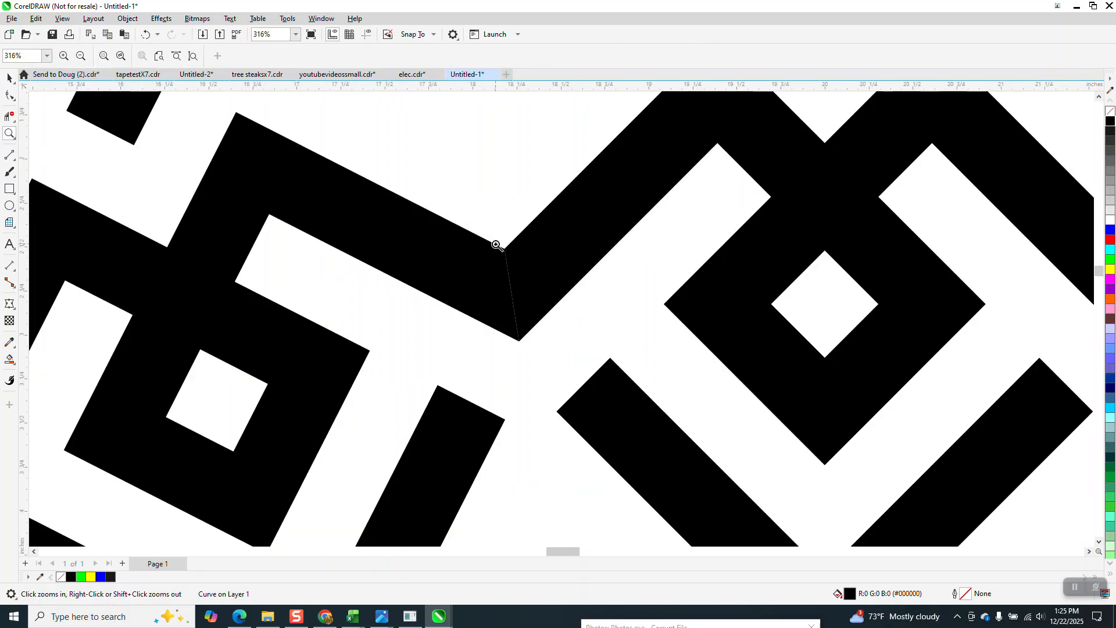
{"action": "scroll", "coordinate": [496, 245], "scroll_direction": "down", "scroll_amount": 7}
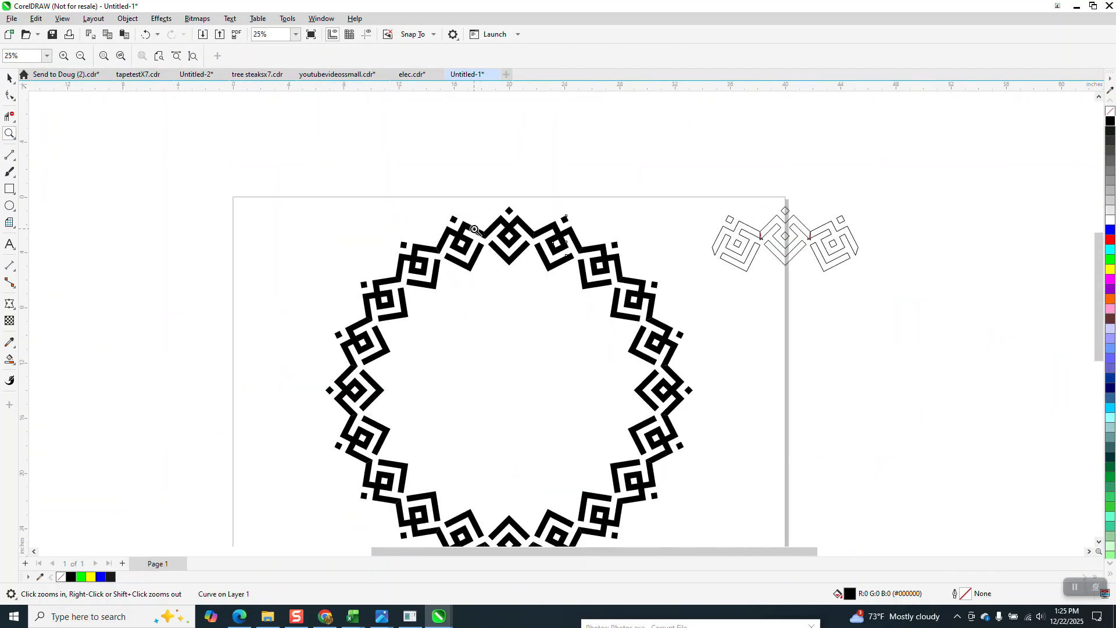
{"action": "left_click", "coordinate": [9, 77]}
{"action": "left_click_drag", "start_coordinate": [337, 194], "coordinate": [648, 503]}
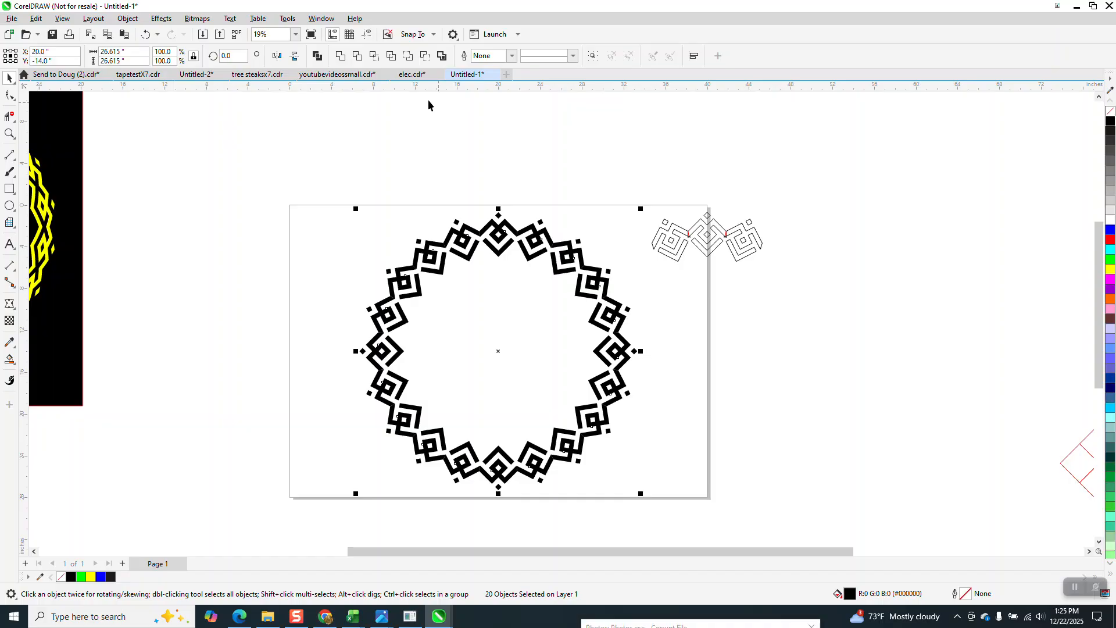
{"action": "left_click", "coordinate": [342, 56]}
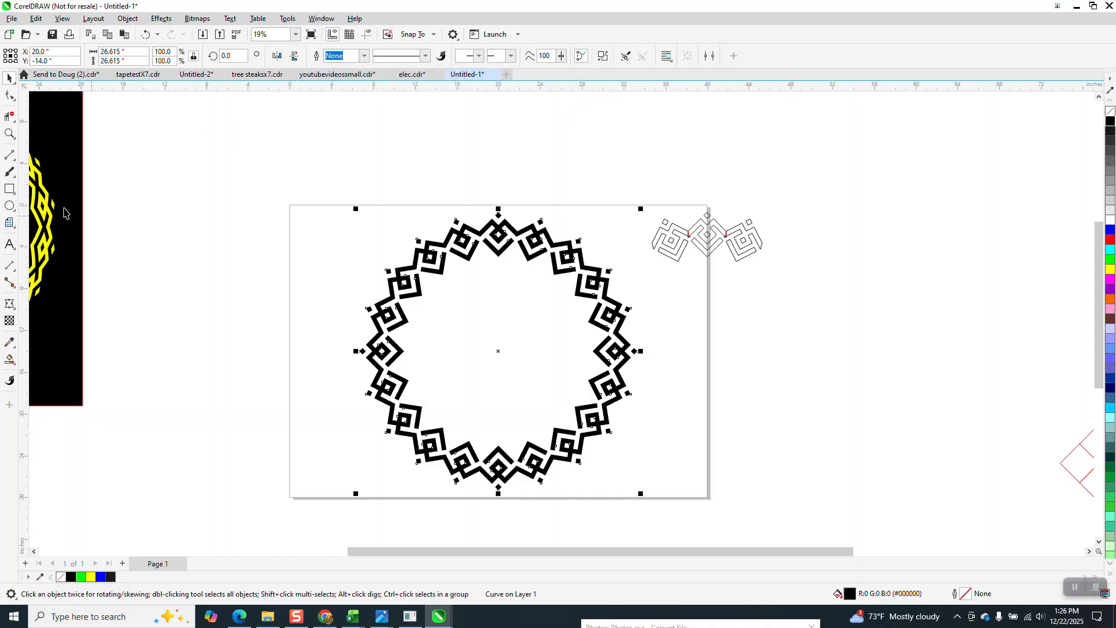
Inspect the welded joint beside the top motif and fill the ring with yellow.
{"action": "left_click", "coordinate": [11, 134]}
{"action": "left_click_drag", "start_coordinate": [470, 227], "coordinate": [504, 250]}
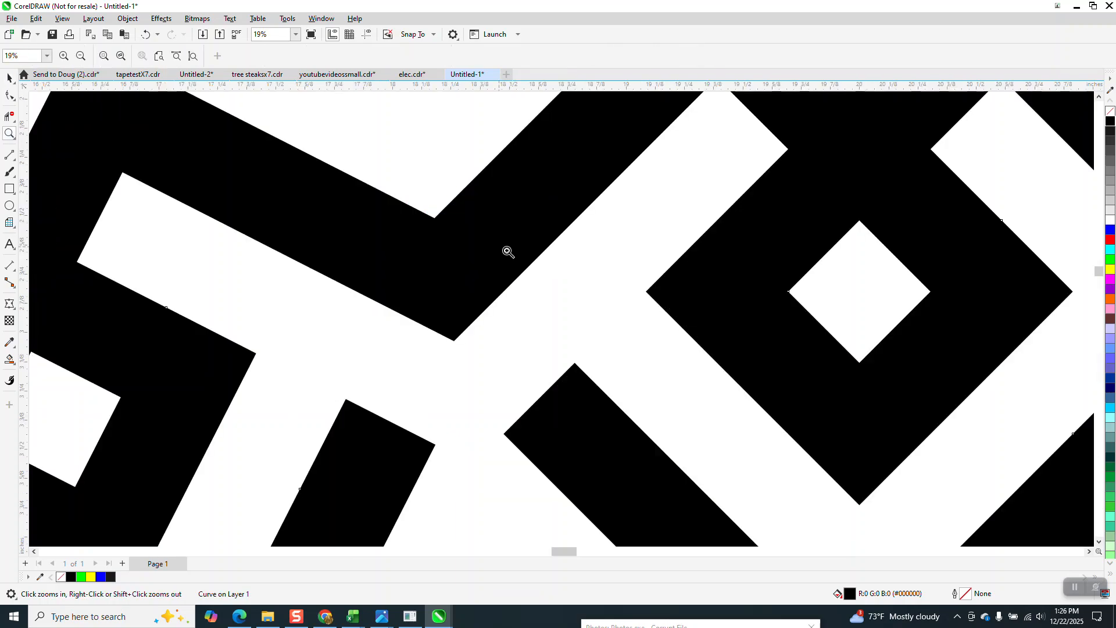
{"action": "scroll", "coordinate": [456, 215], "scroll_direction": "down", "scroll_amount": 5}
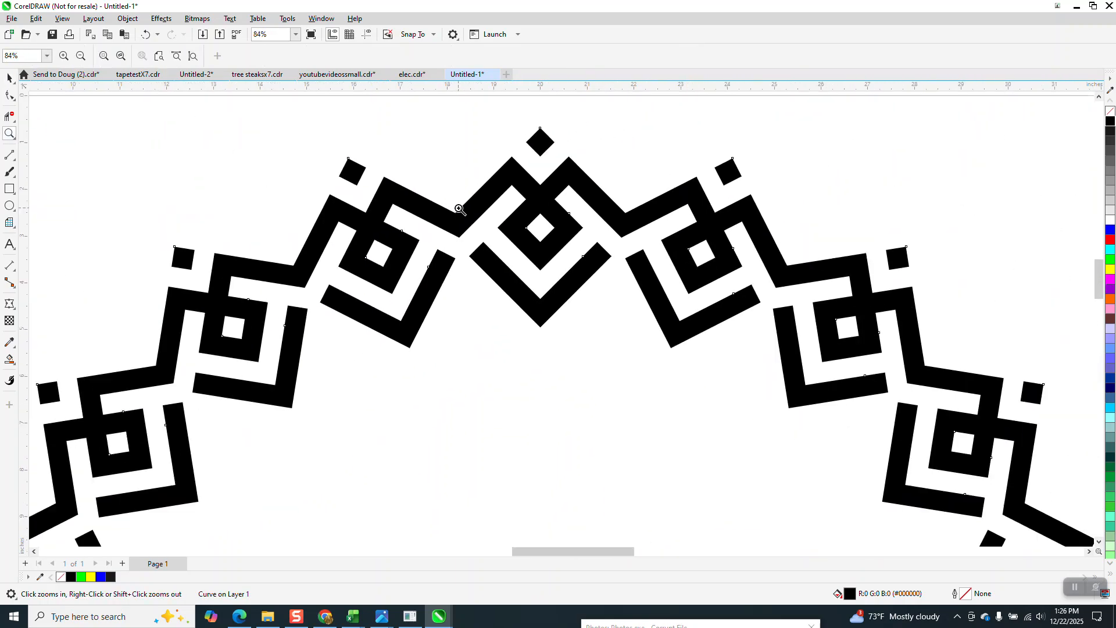
{"action": "scroll", "coordinate": [456, 207], "scroll_direction": "down", "scroll_amount": 3}
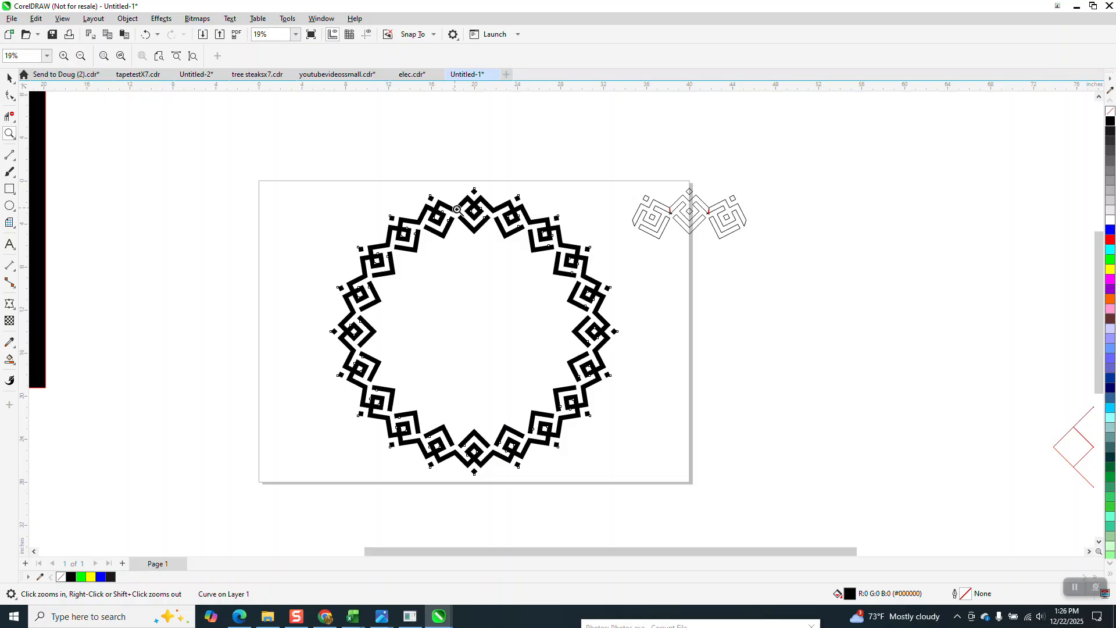
{"action": "left_click", "coordinate": [1110, 270]}
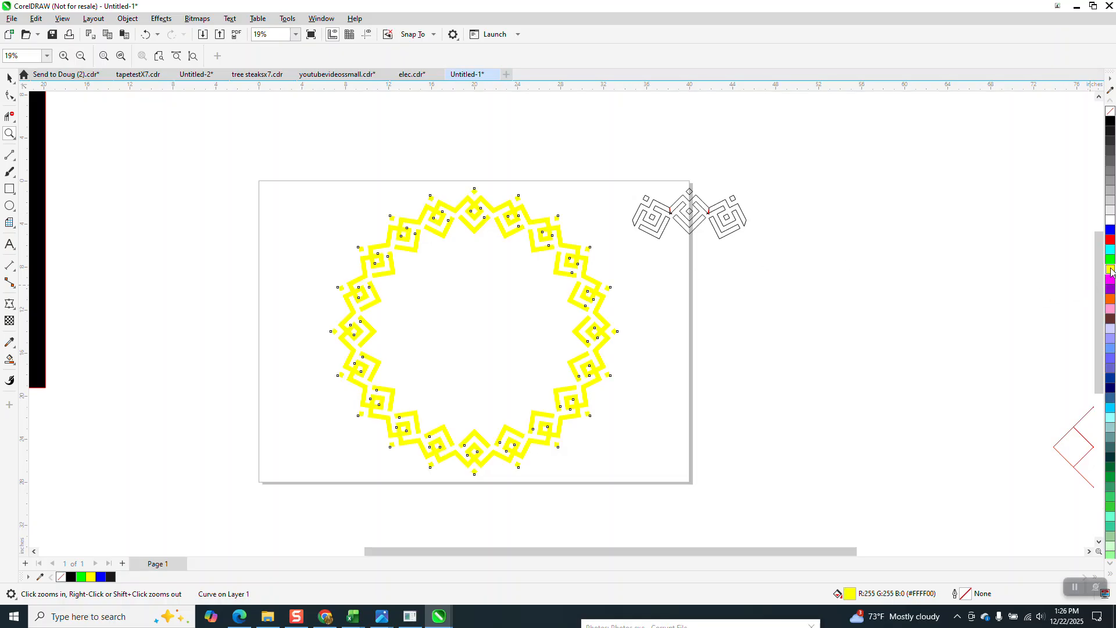
Draw a rectangle about 30.6 by 29 in around the ring and fill it with black.
{"action": "left_click", "coordinate": [9, 189]}
{"action": "left_click_drag", "start_coordinate": [298, 173], "coordinate": [627, 485]}
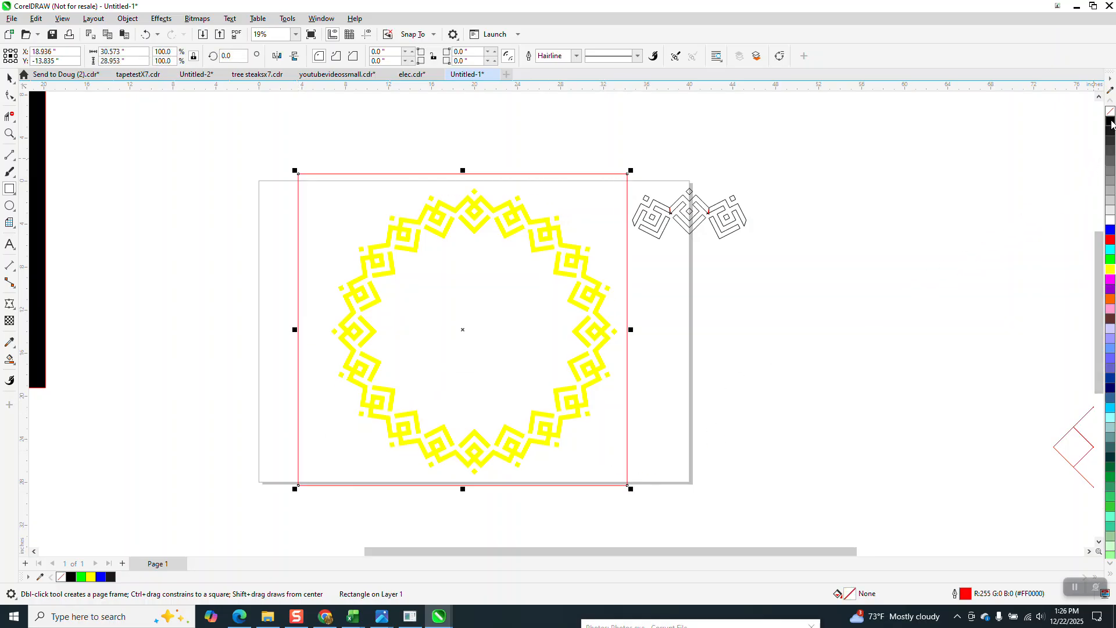
{"action": "left_click", "coordinate": [1110, 121]}
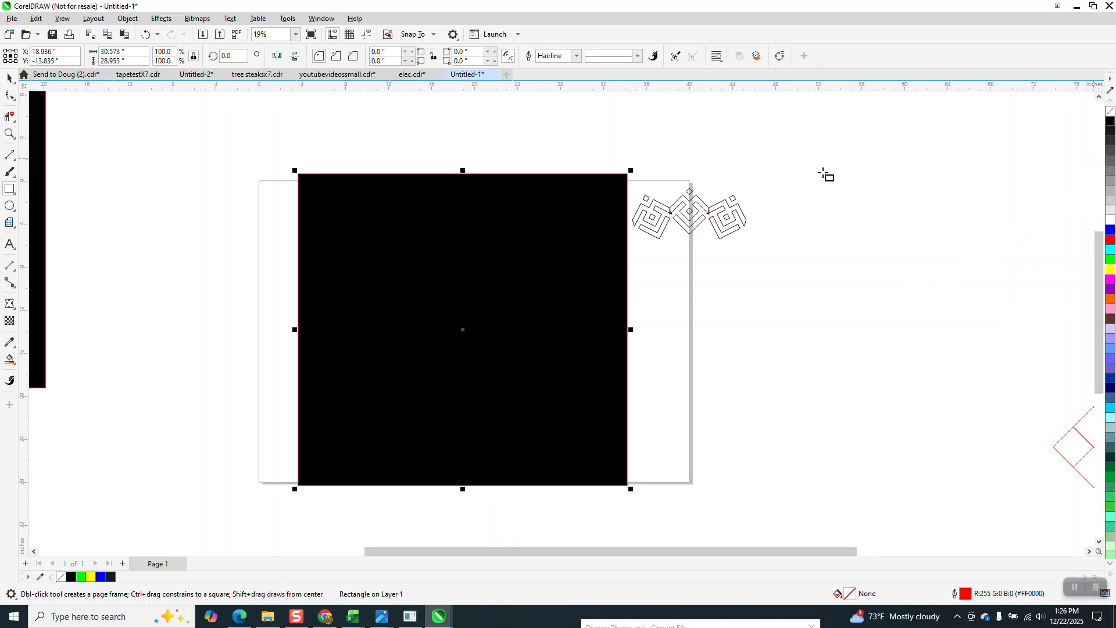
Send the black rectangle to the back of the page, behind the yellow ring.
{"action": "left_click", "coordinate": [129, 19]}
{"action": "mouse_move", "coordinate": [145, 206]}
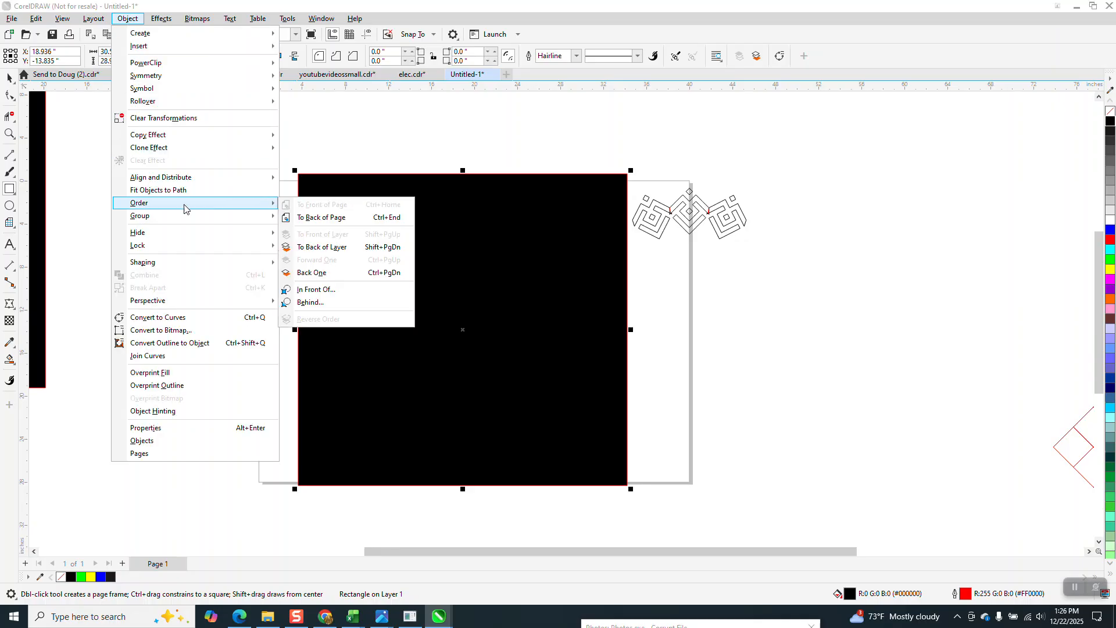
{"action": "left_click", "coordinate": [299, 219]}
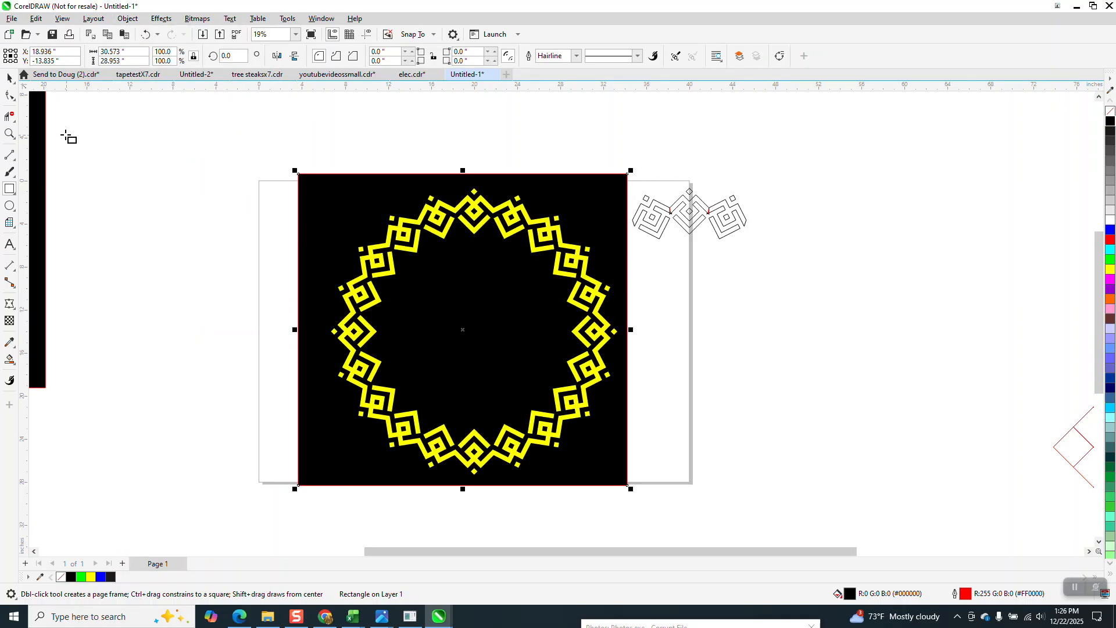
Examine the welded joints along the upper part of the yellow ring, up close and as a whole.
{"action": "left_click", "coordinate": [10, 134]}
{"action": "left_click_drag", "start_coordinate": [429, 185], "coordinate": [512, 261]}
{"action": "scroll", "coordinate": [324, 205], "scroll_direction": "down", "scroll_amount": 2}
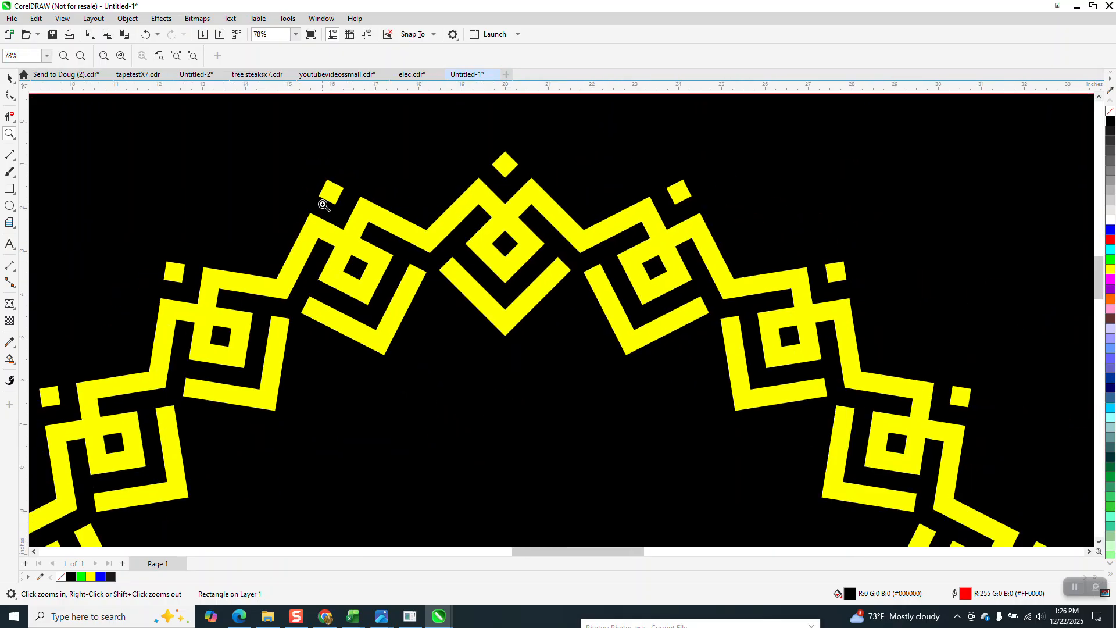
{"action": "scroll", "coordinate": [324, 204], "scroll_direction": "down", "scroll_amount": 3}
{"action": "scroll", "coordinate": [335, 250], "scroll_direction": "down", "scroll_amount": 2}
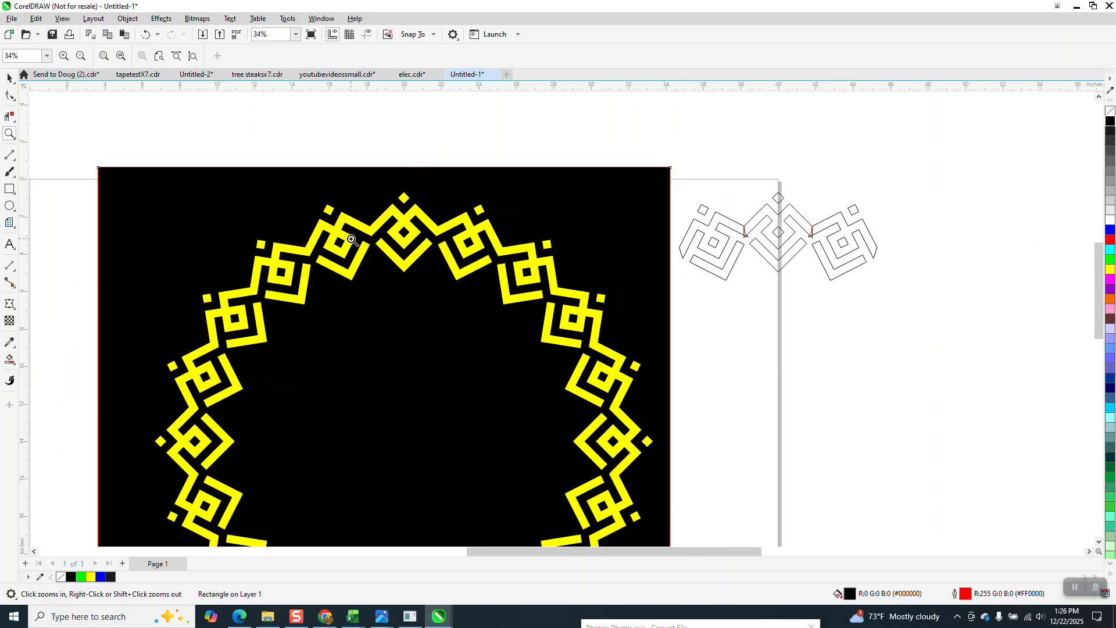
{"action": "left_click_drag", "start_coordinate": [342, 205], "coordinate": [458, 320]}
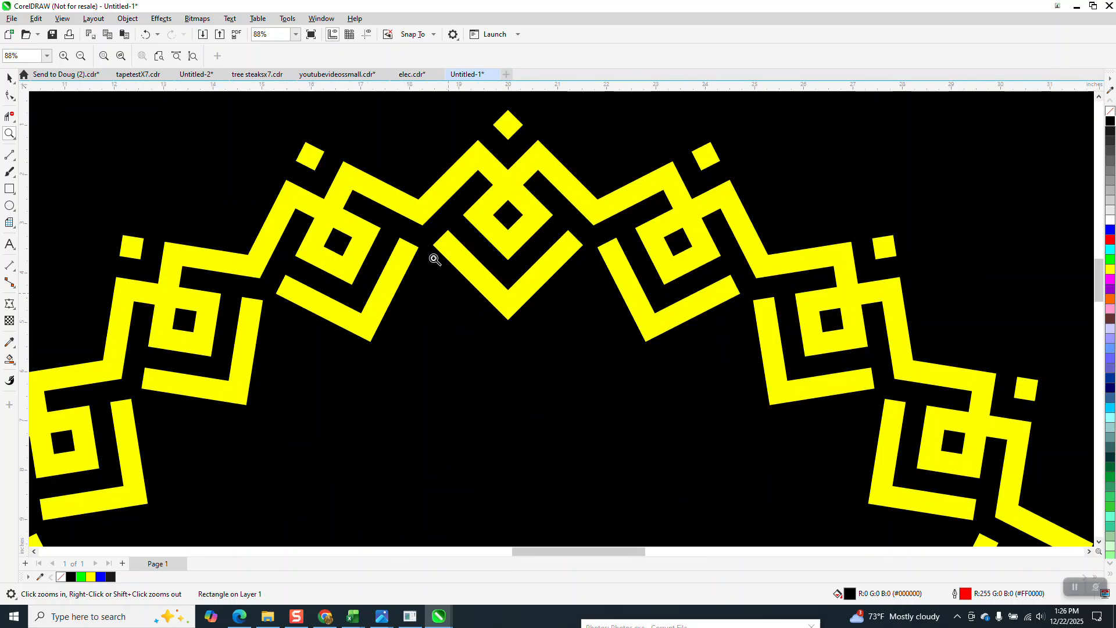
{"action": "scroll", "coordinate": [430, 255], "scroll_direction": "down", "scroll_amount": 3}
{"action": "scroll", "coordinate": [426, 229], "scroll_direction": "down", "scroll_amount": 2}
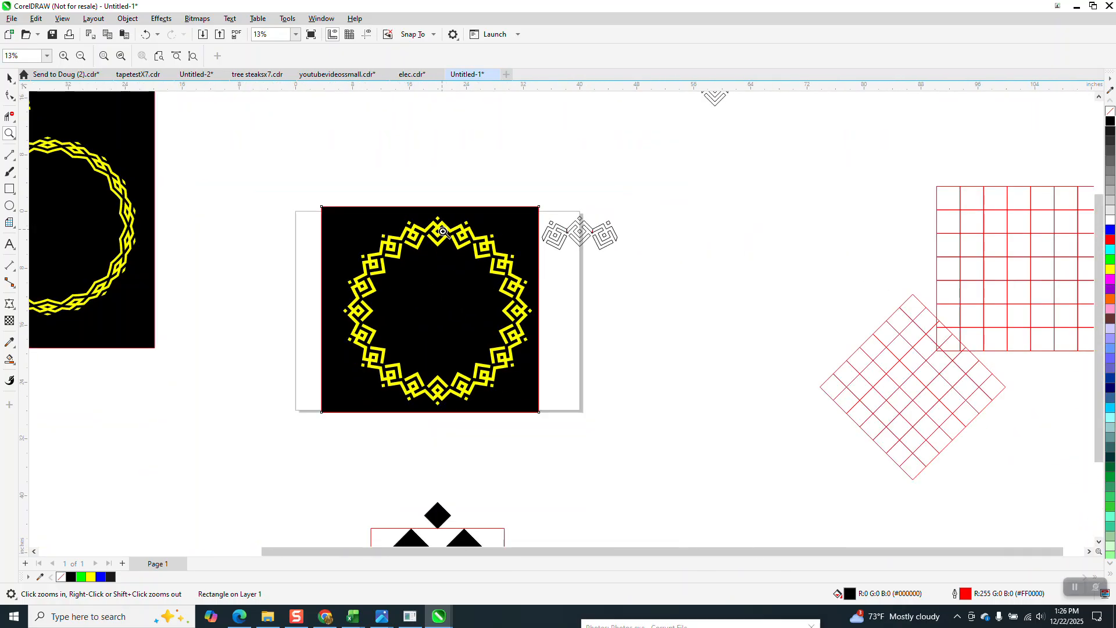
Move the outlined three-motif group to about X 68, Y 2.6 in and delete the black rectangle behind the yellow ring.
{"action": "left_click", "coordinate": [8, 76]}
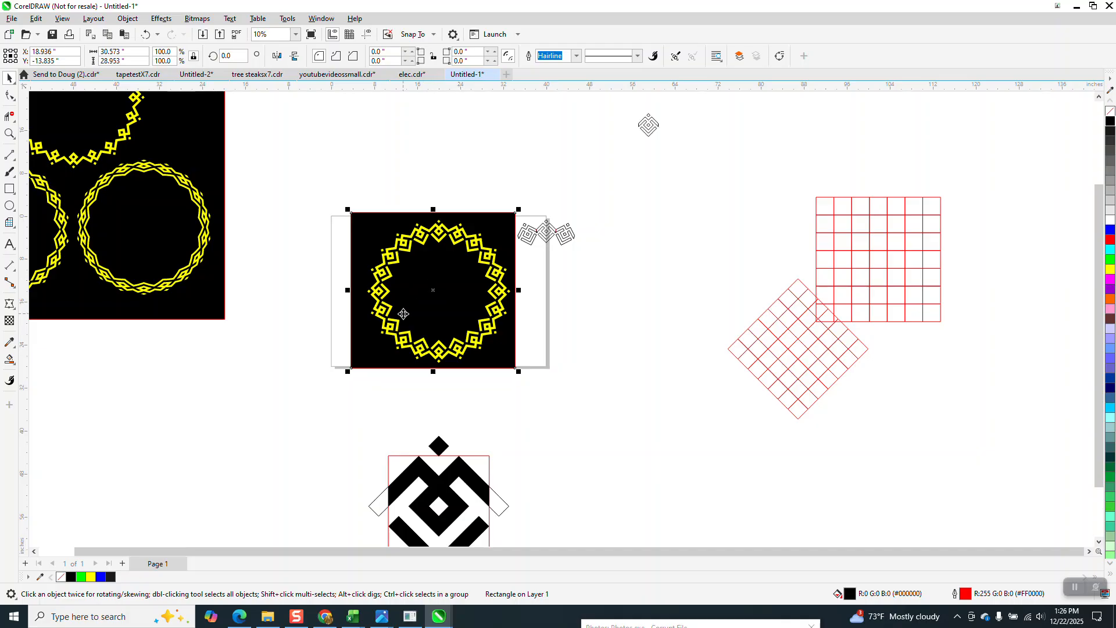
{"action": "scroll", "coordinate": [404, 314], "scroll_direction": "down", "scroll_amount": 1}
{"action": "left_click_drag", "start_coordinate": [479, 227], "coordinate": [625, 230]}
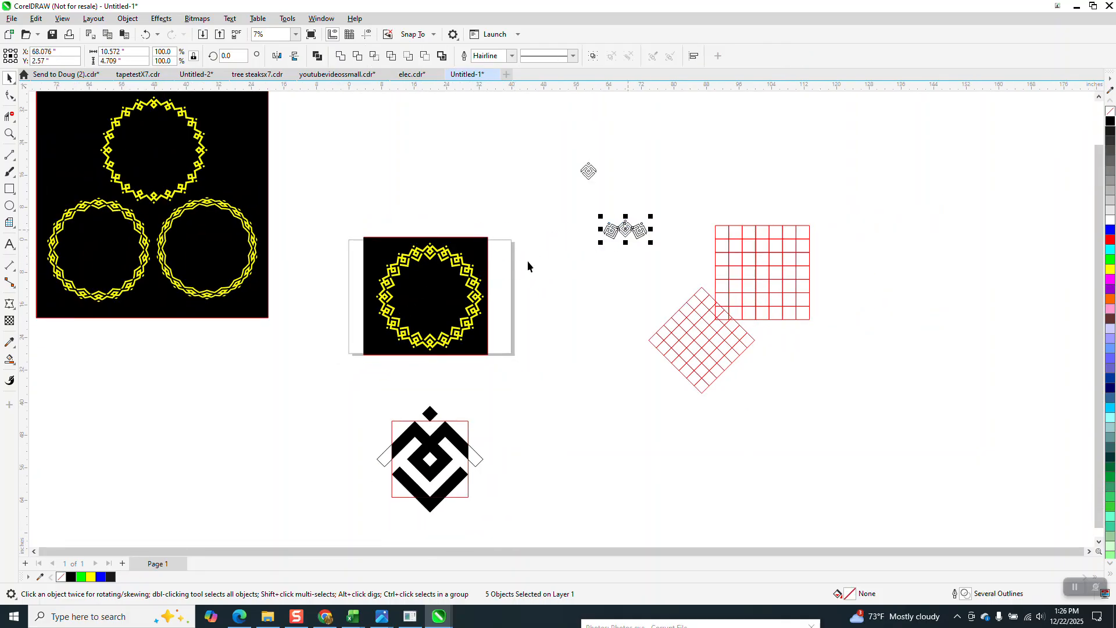
{"action": "left_click", "coordinate": [483, 254]}
{"action": "key", "text": "Delete"}
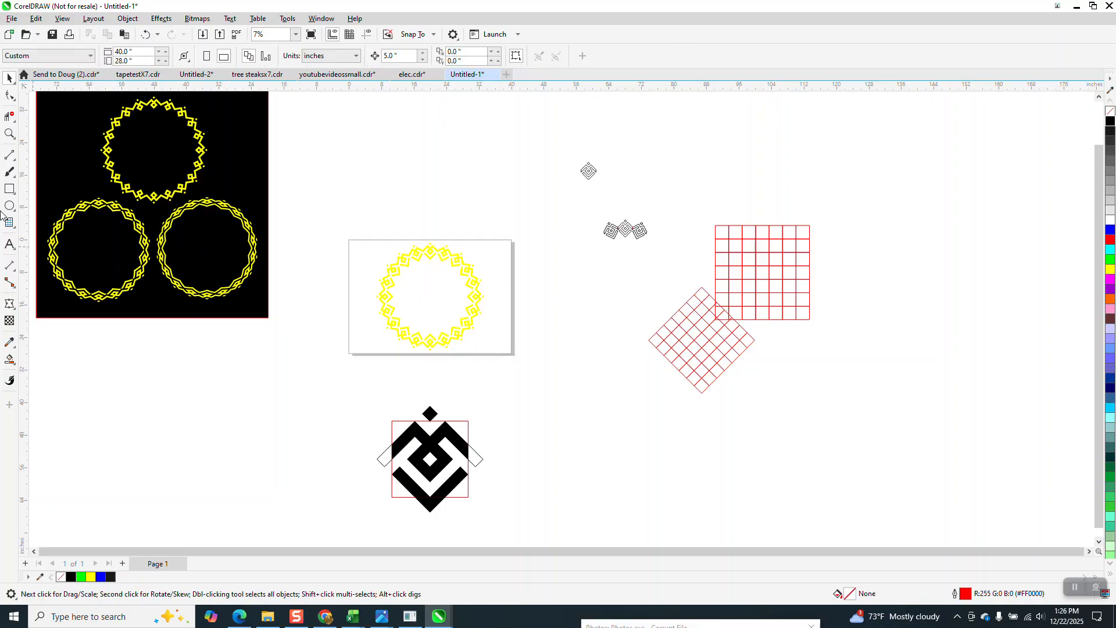
Create a black smart-fill shape with no outline from the enclosed area inside the yellow ring.
{"action": "left_click", "coordinate": [9, 133]}
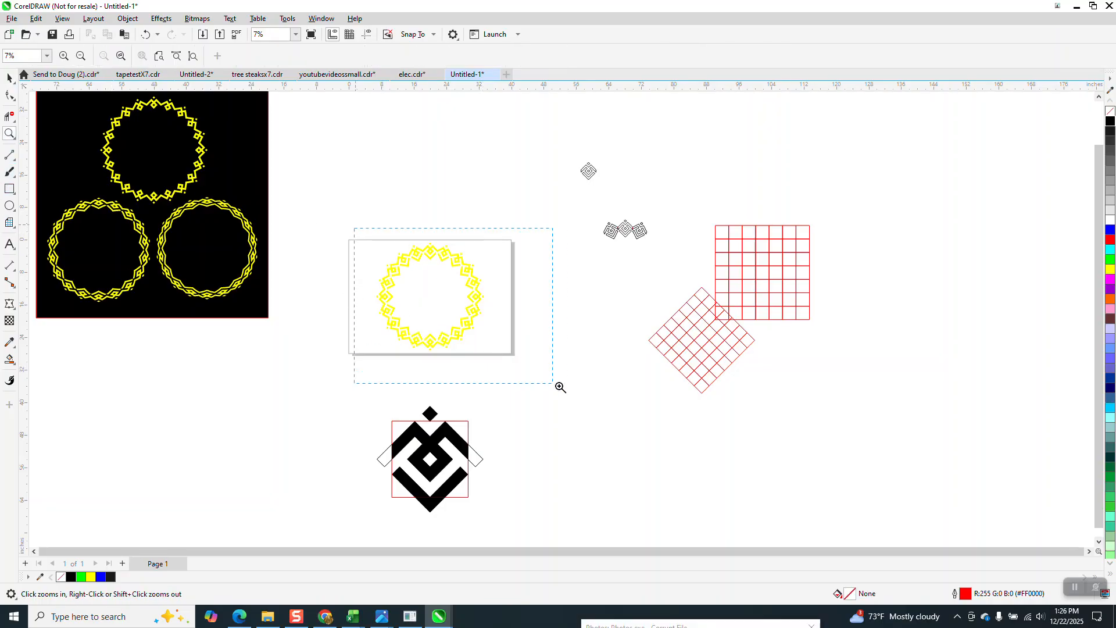
{"action": "left_click_drag", "start_coordinate": [529, 377], "coordinate": [529, 377]}
{"action": "left_click", "coordinate": [10, 359]}
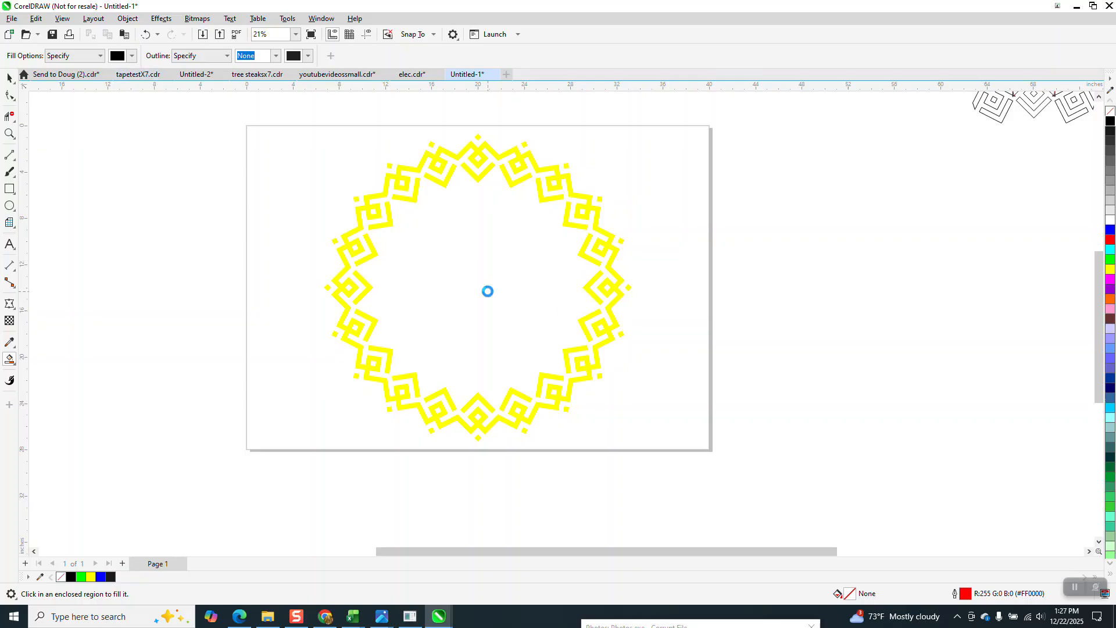
{"action": "left_click", "coordinate": [487, 291]}
Move the black inner shape to about X 49.4, Y -15.2 in and give it a black hairline outline without fill.
{"action": "left_click", "coordinate": [9, 78]}
{"action": "left_click_drag", "start_coordinate": [521, 279], "coordinate": [861, 295]}
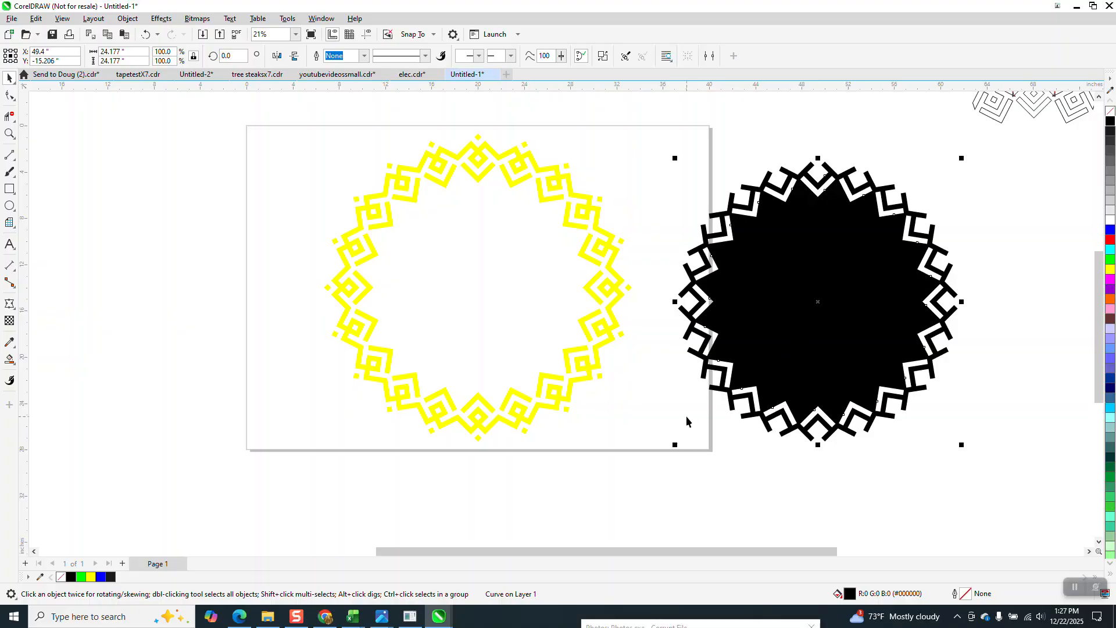
{"action": "left_click", "coordinate": [1111, 114]}
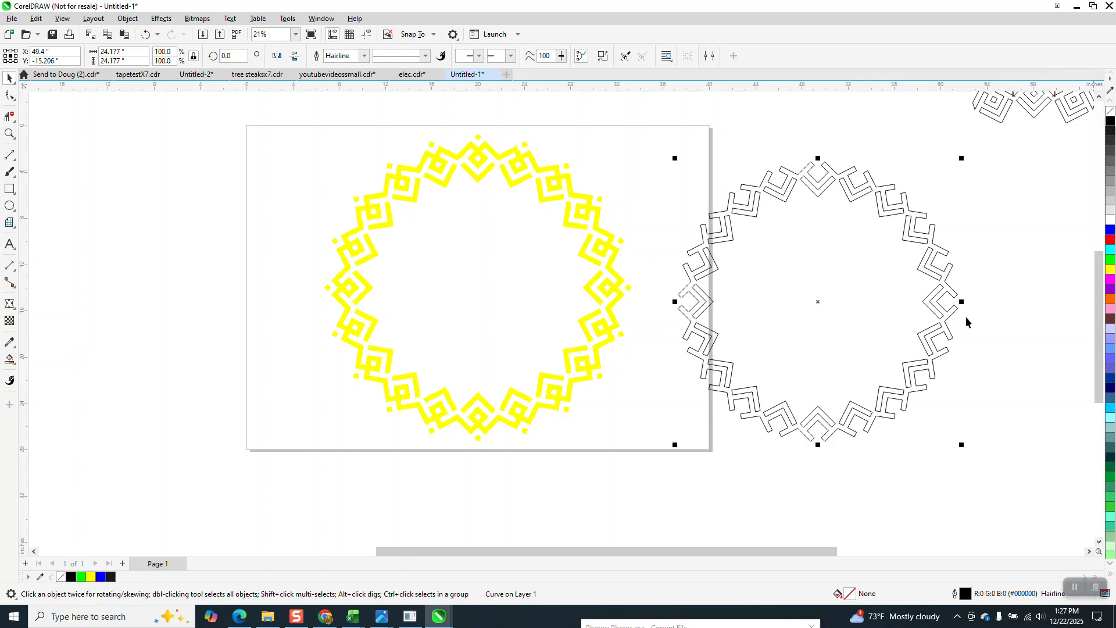
Move the large black square behind the yellow ring, centred at about X 8.2, Y -2.1 in.
{"action": "scroll", "coordinate": [805, 305], "scroll_direction": "down", "scroll_amount": 1}
{"action": "left_click_drag", "start_coordinate": [107, 323], "coordinate": [677, 428]}
{"action": "left_click", "coordinate": [660, 490]}
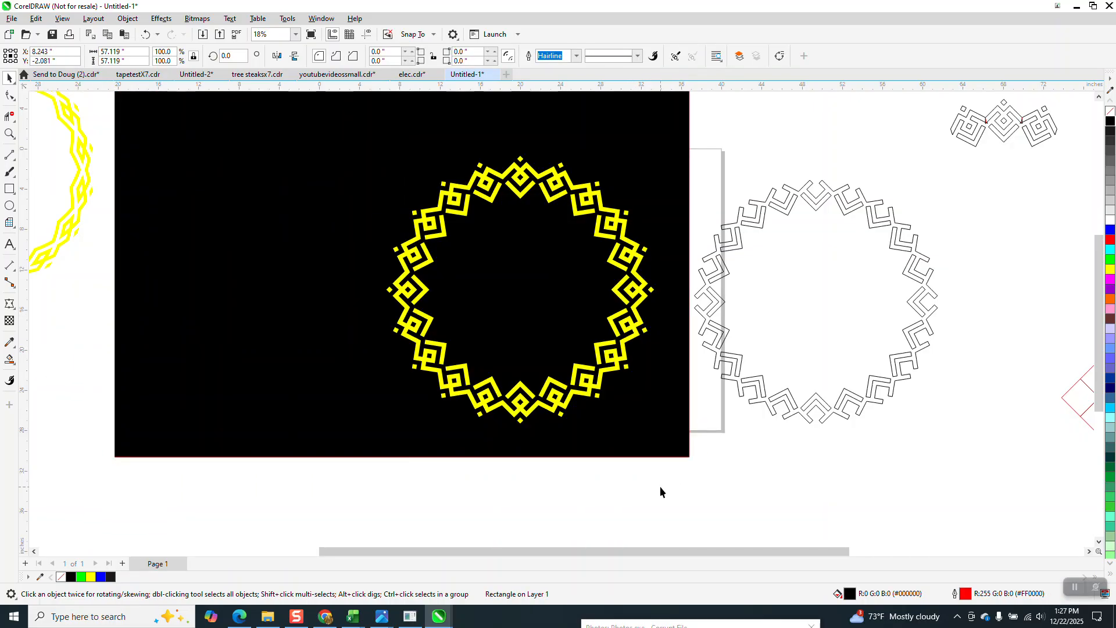